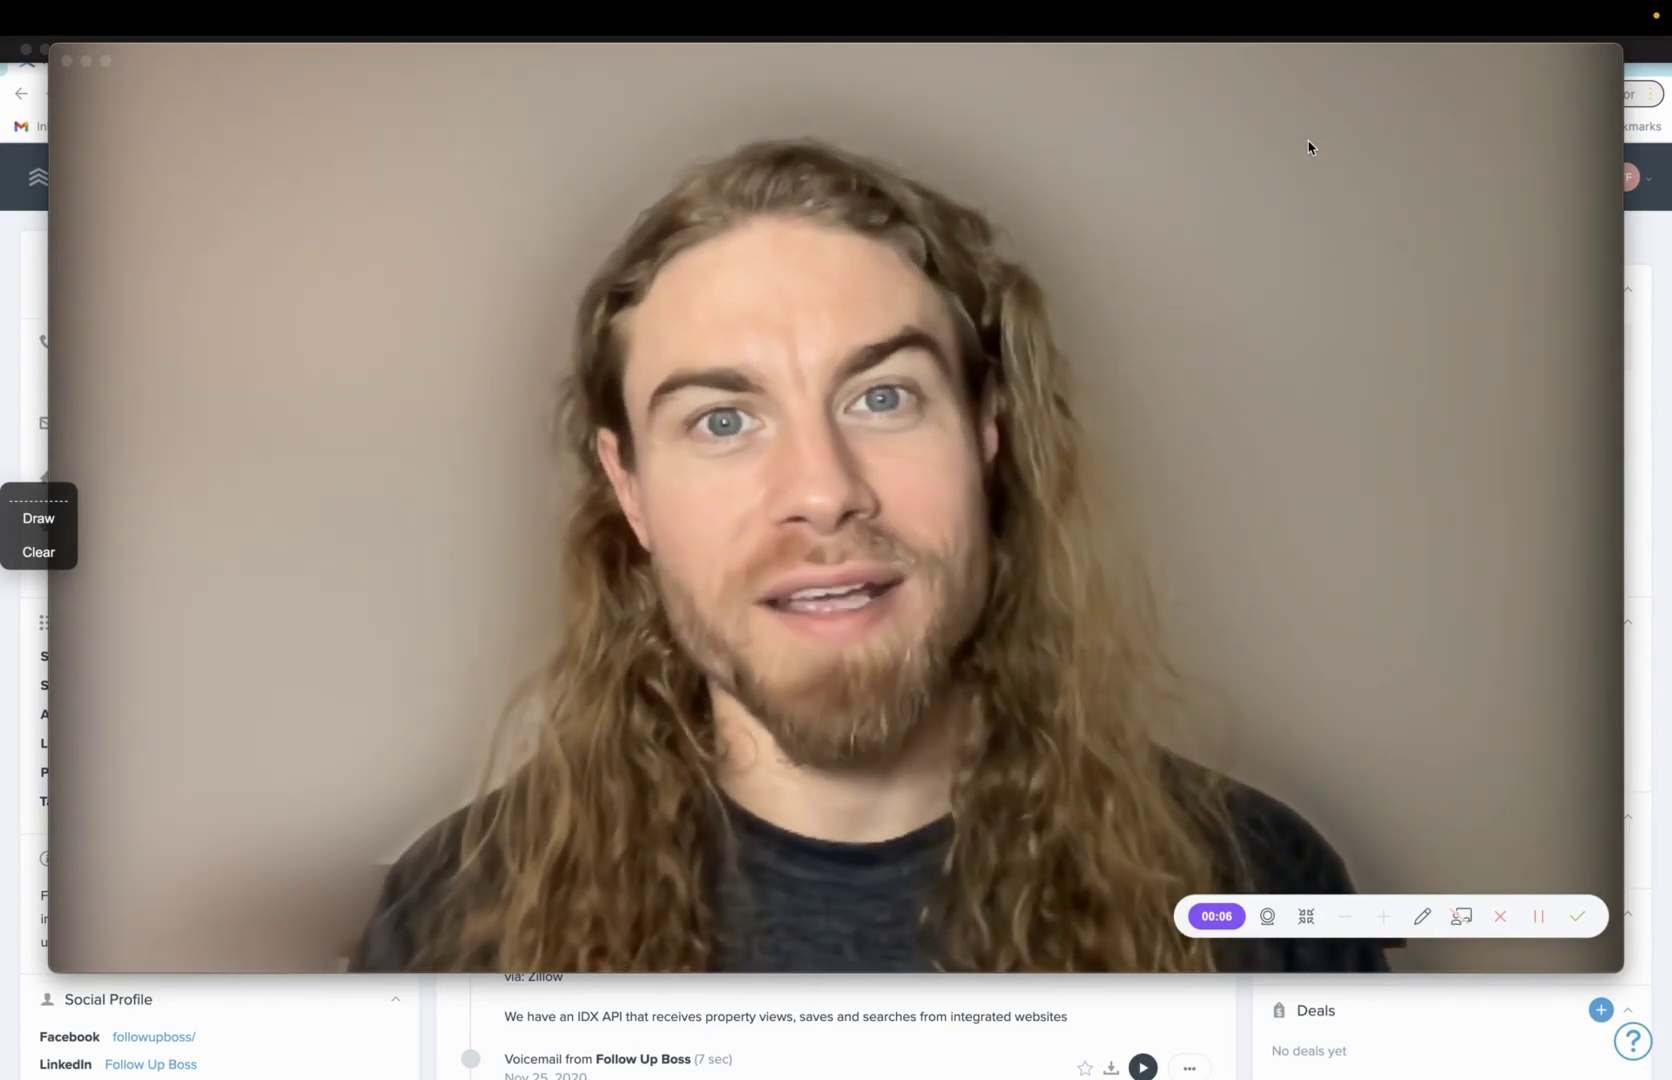
Focus Follow Up Boss and open the Dubb video picker from the email toolbar
{"action": "left_click", "coordinate": [1306, 916]}
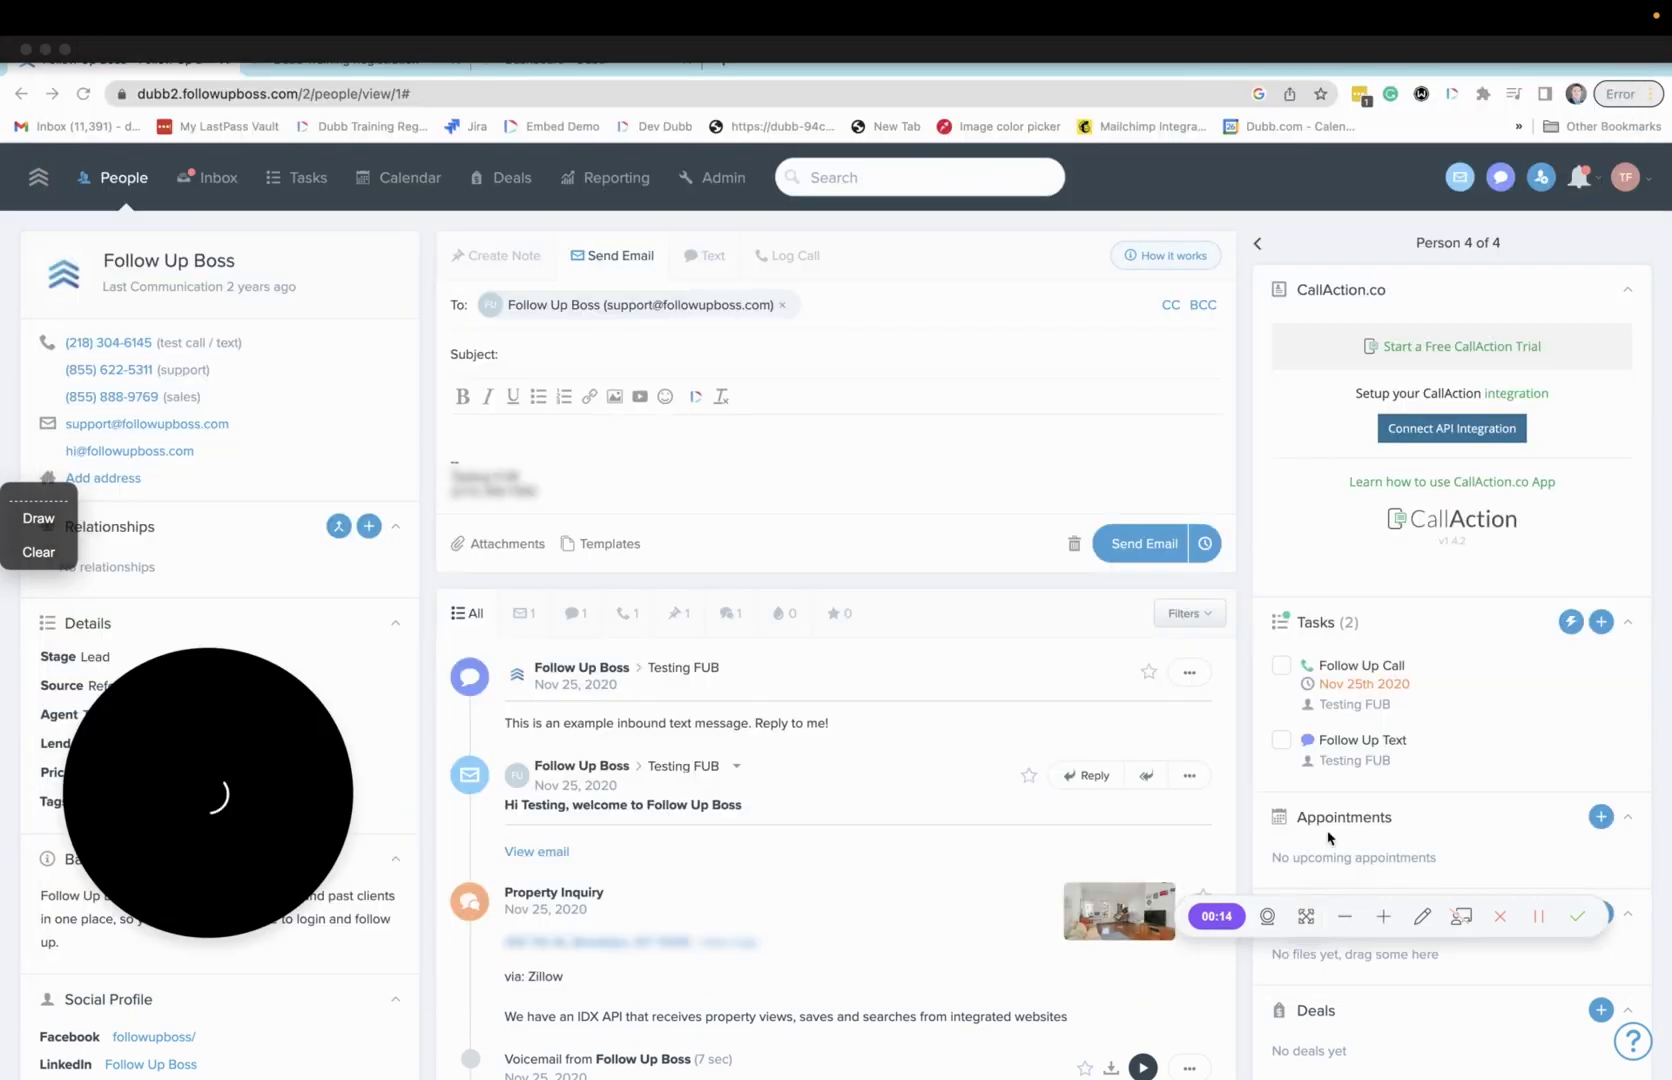
{"action": "left_click", "coordinate": [694, 400]}
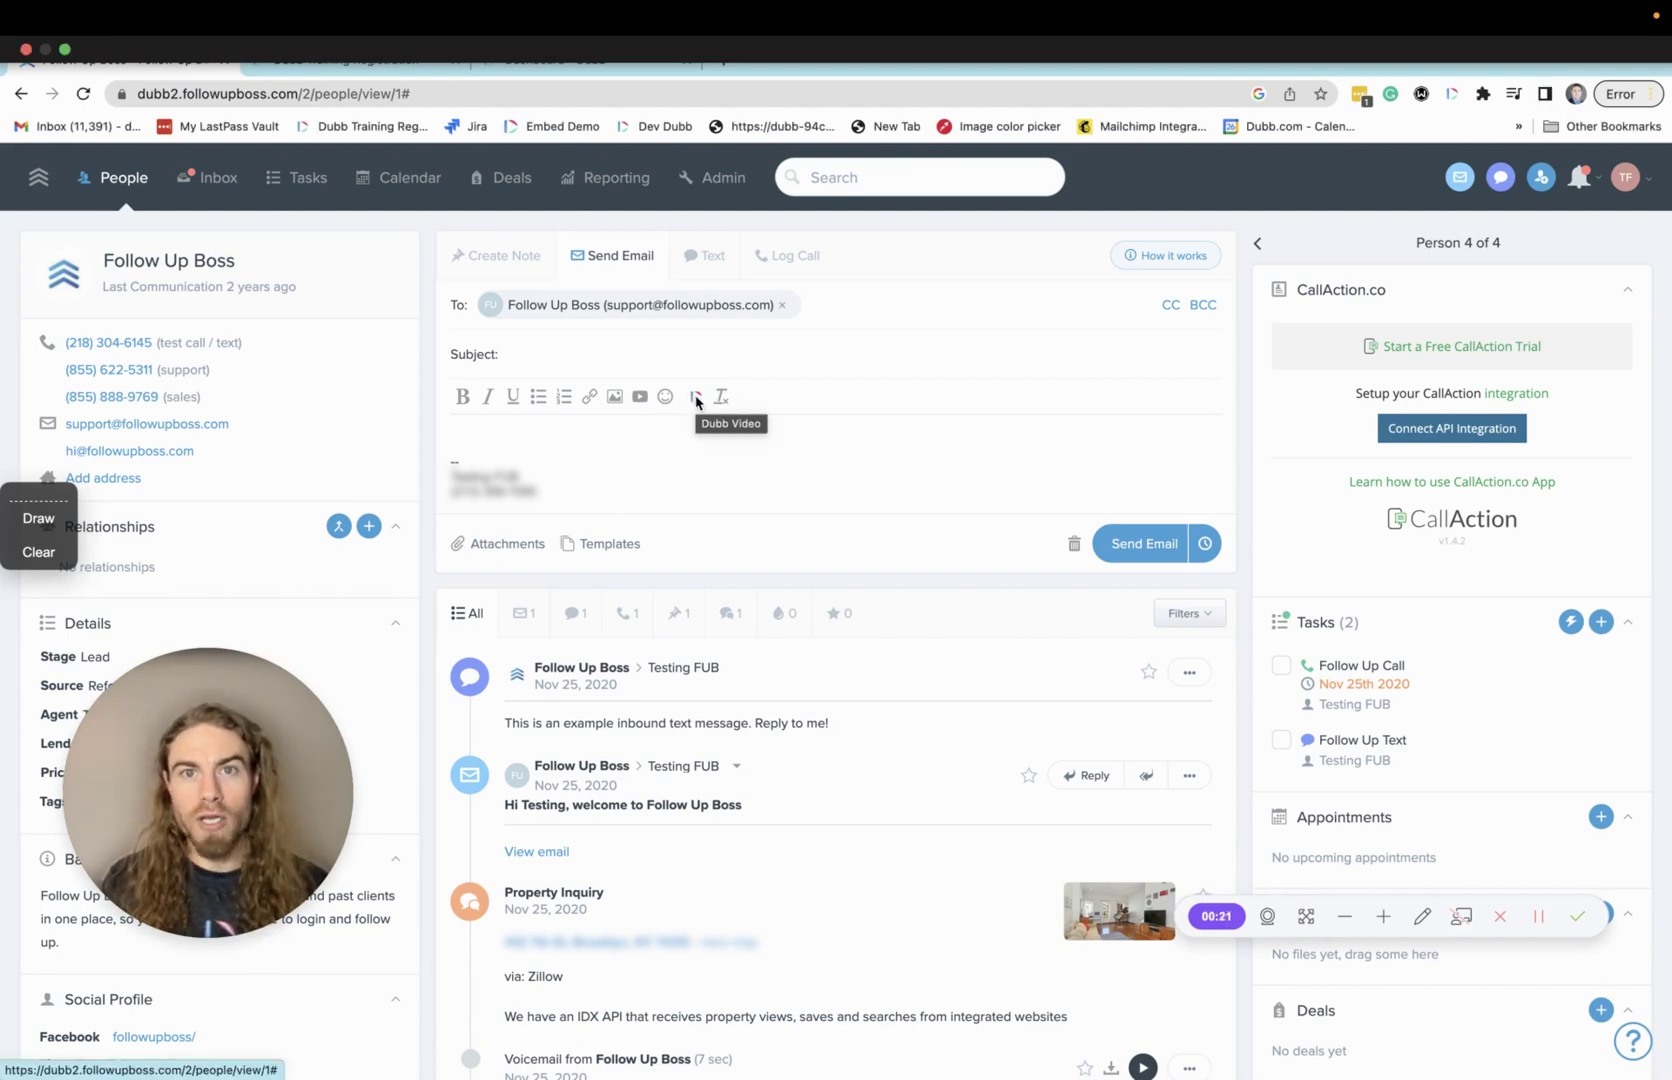
{"action": "left_click", "coordinate": [697, 401]}
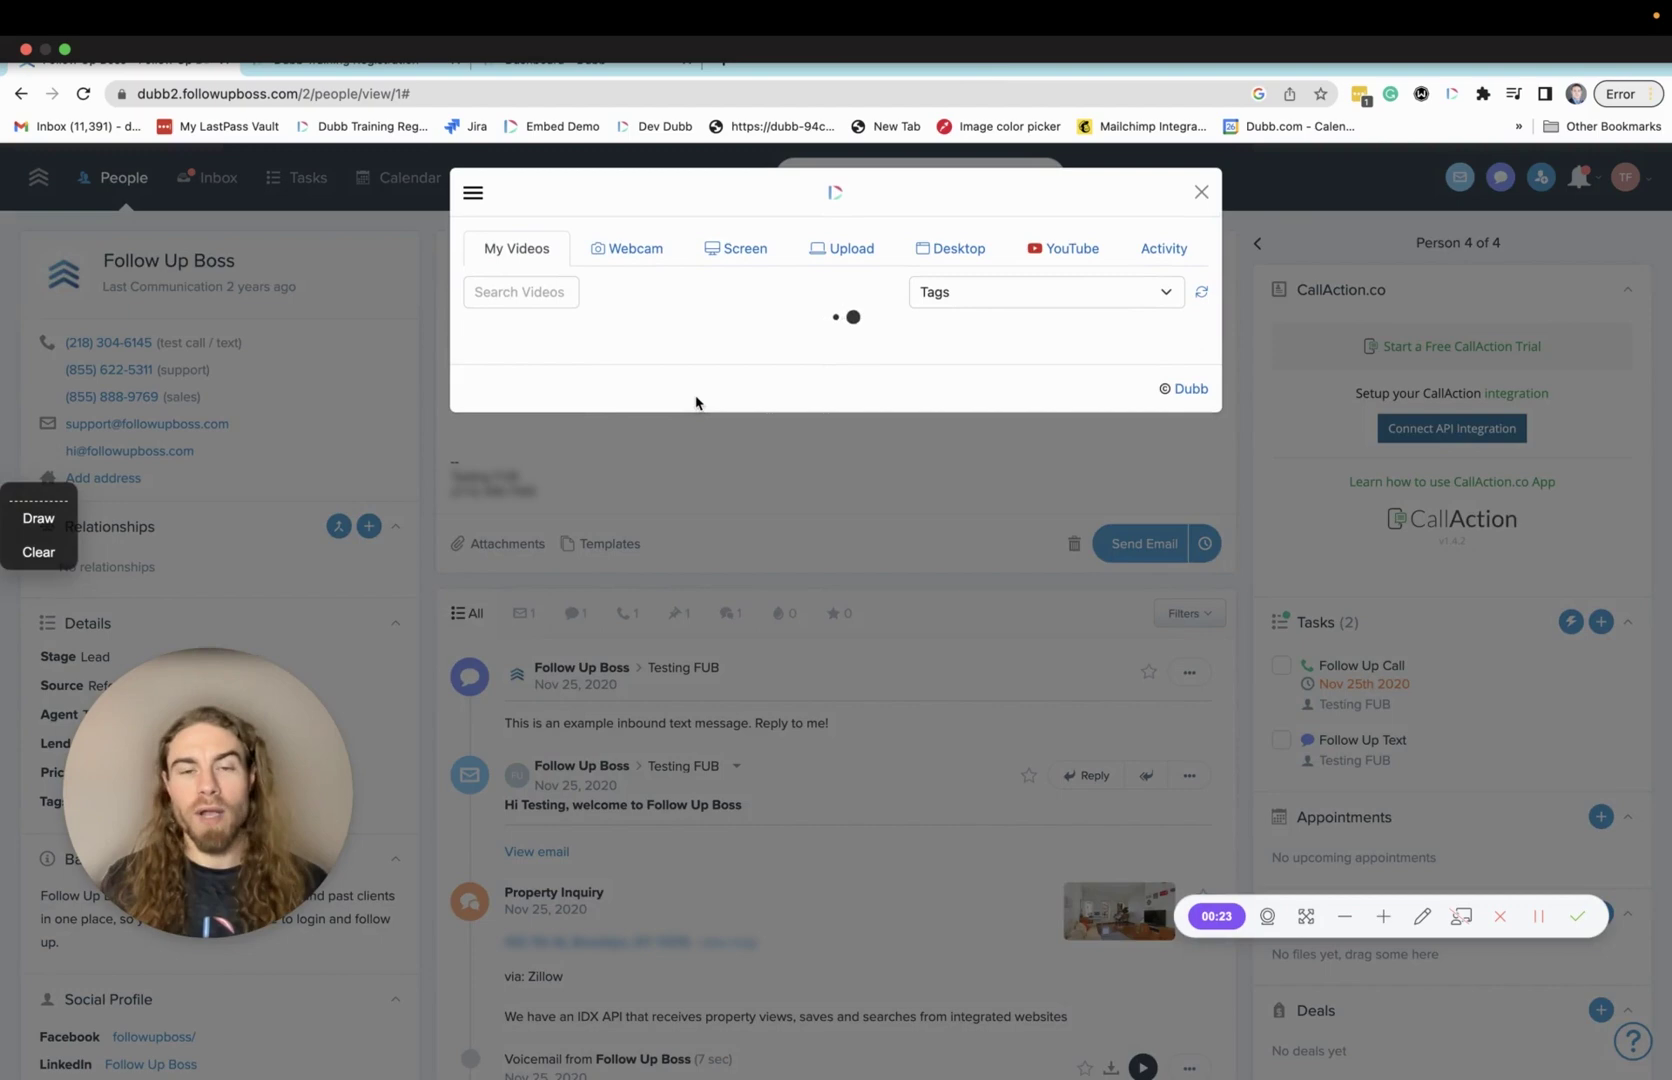
Try Webcam with Blur Background, then insert the insurance sales video from My Videos
{"action": "left_click", "coordinate": [637, 252]}
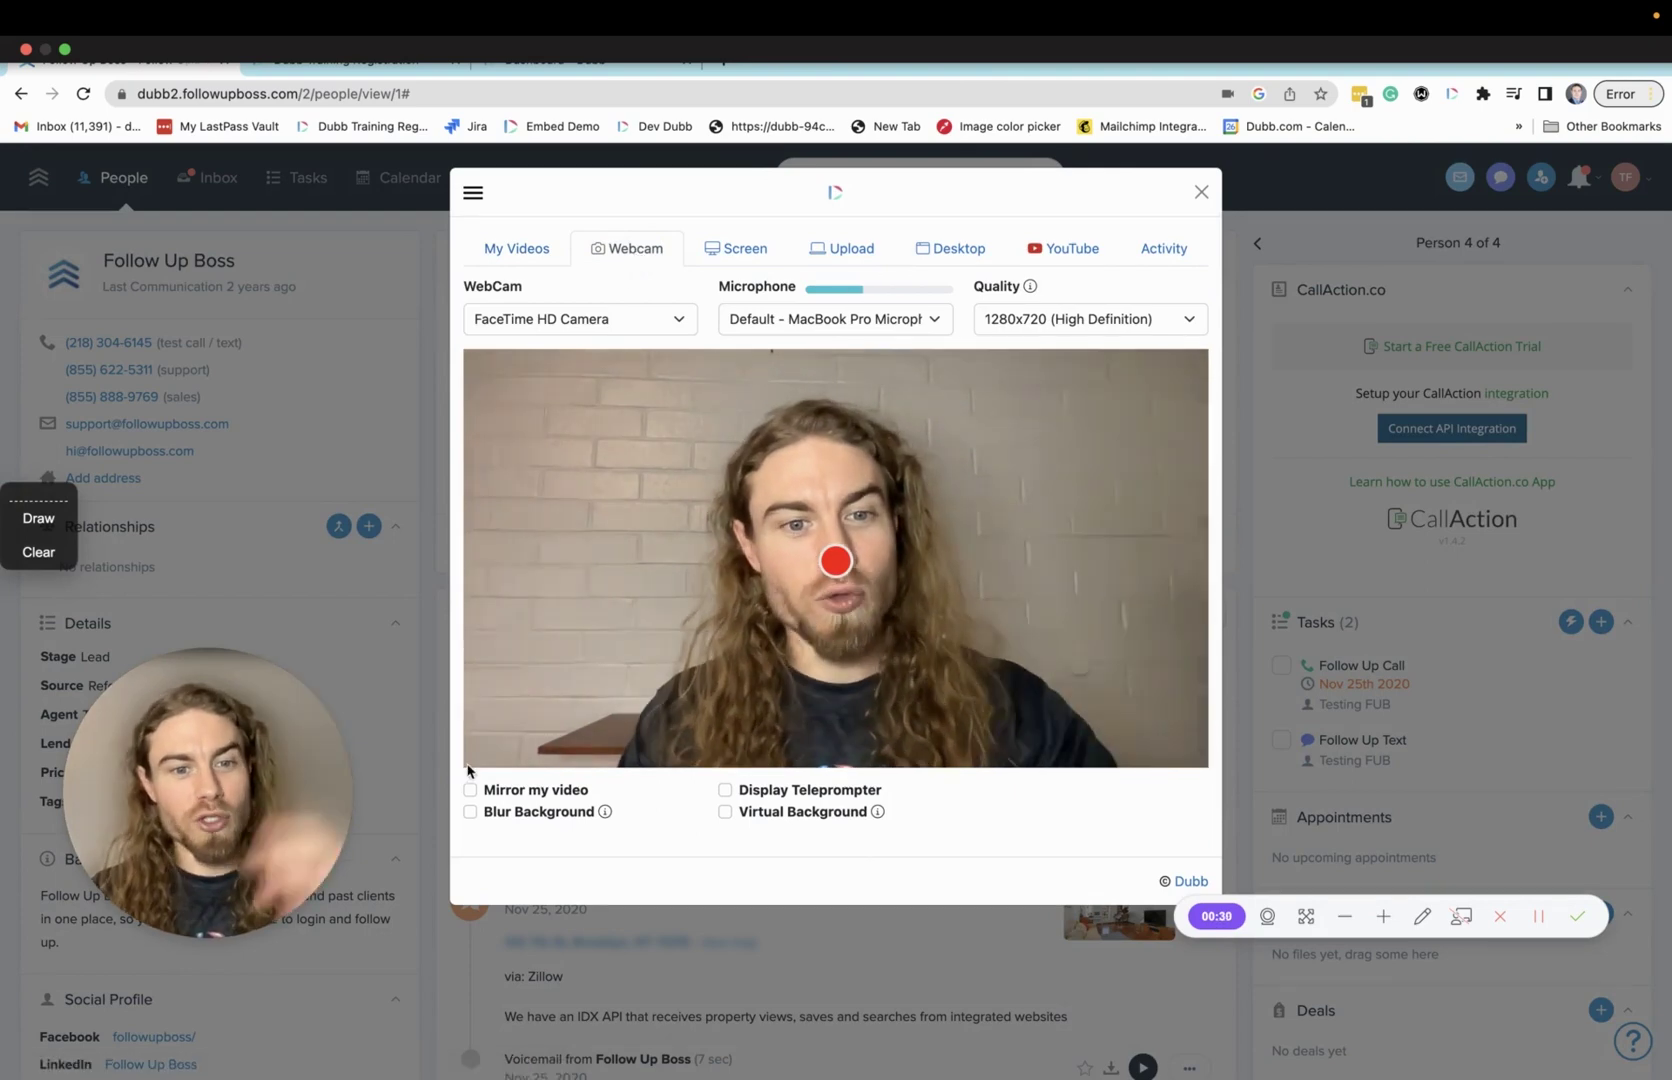
{"action": "left_click", "coordinate": [470, 812]}
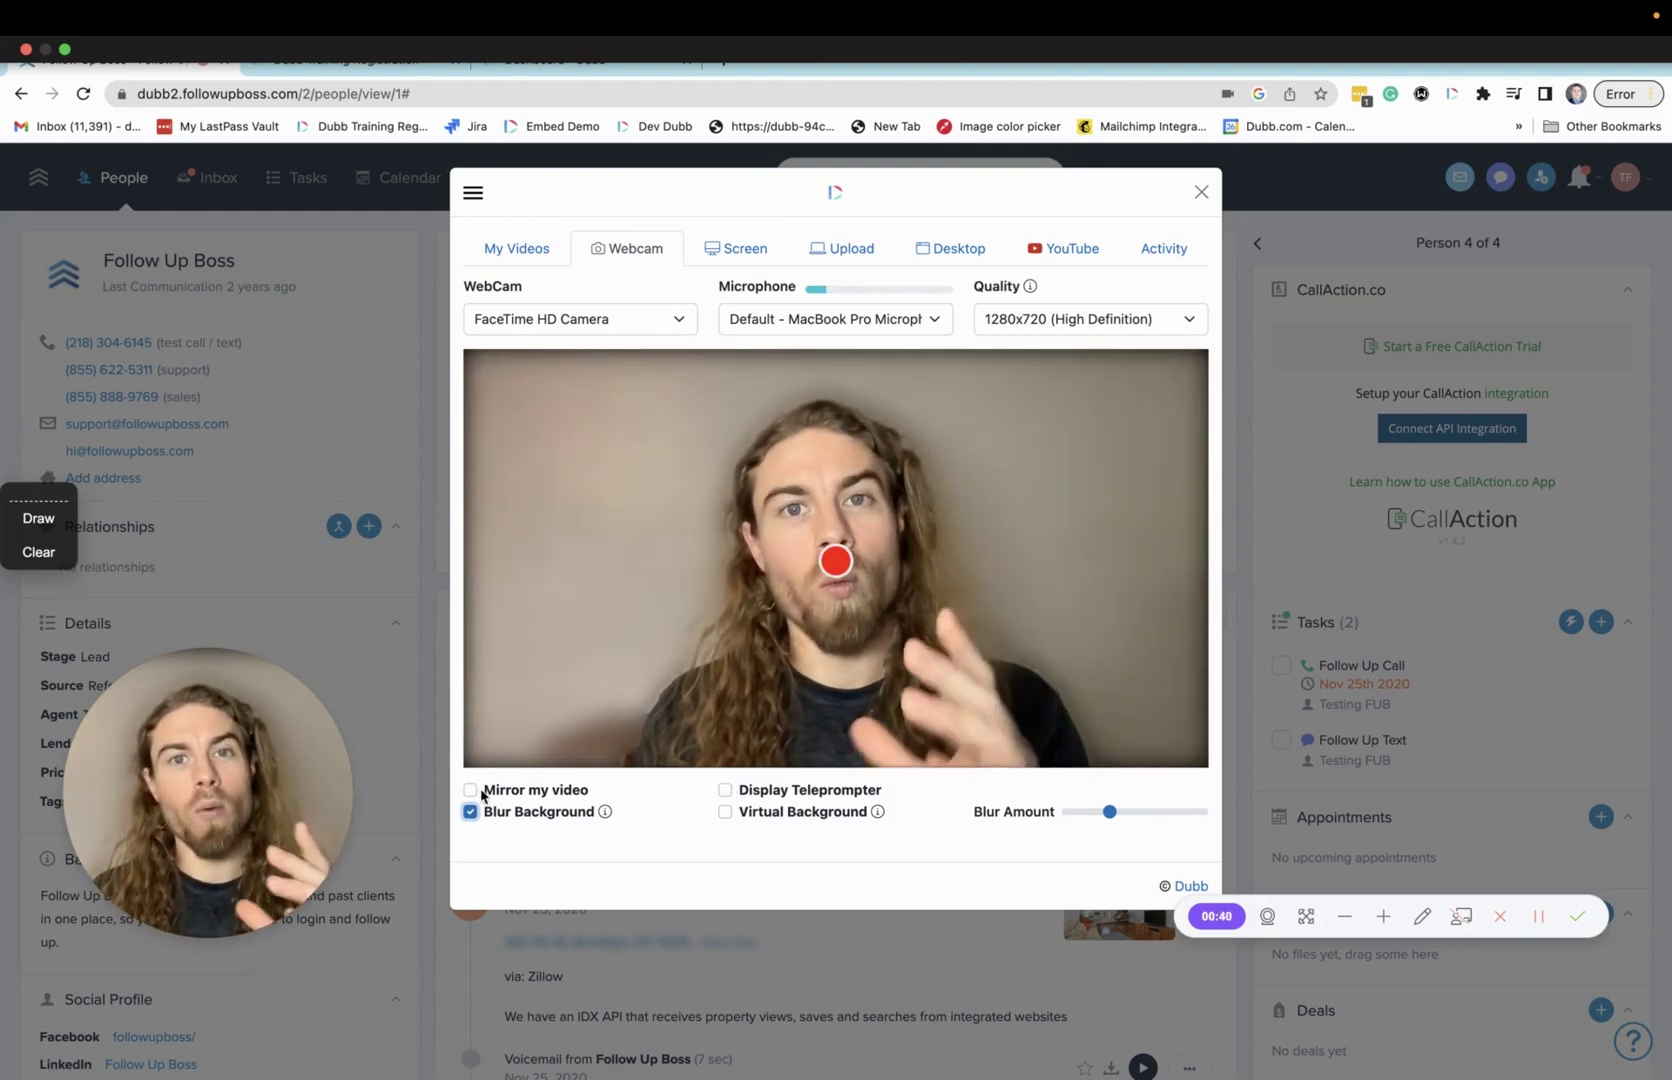
{"action": "left_click", "coordinate": [517, 249]}
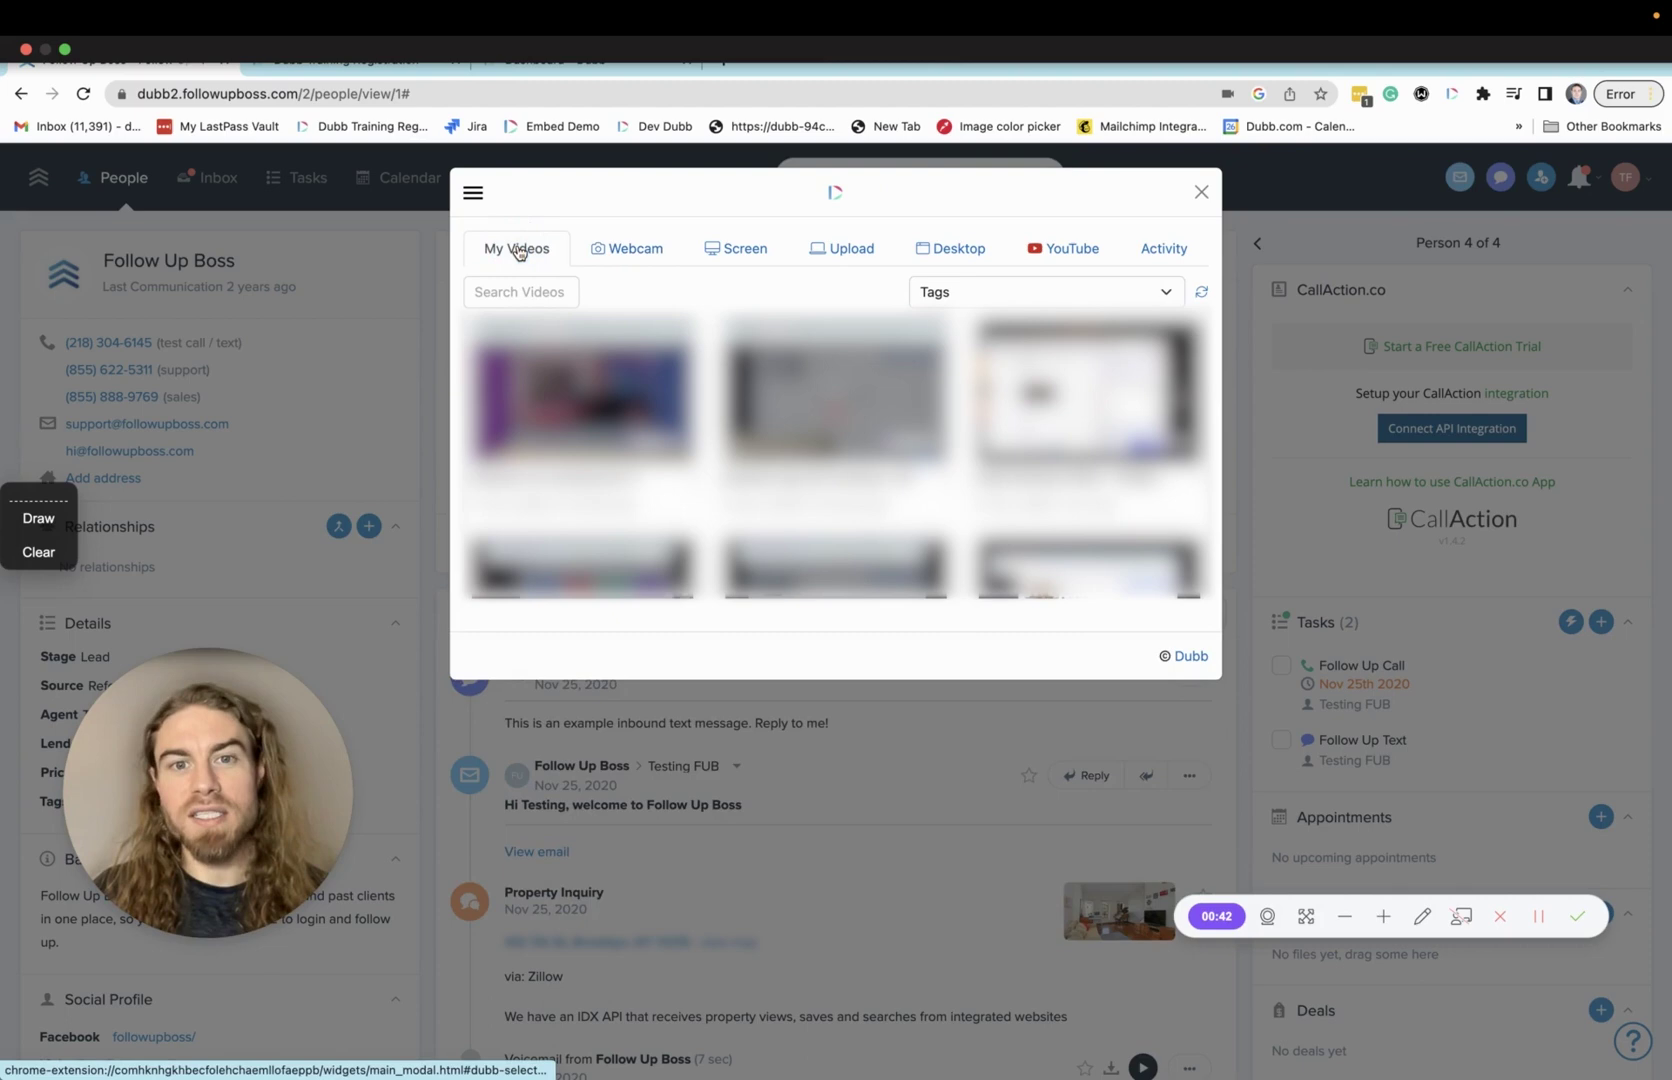
{"action": "scroll", "coordinate": [835, 465], "scroll_direction": "down", "scroll_amount": 1}
{"action": "scroll", "coordinate": [850, 410], "scroll_direction": "down", "scroll_amount": 1}
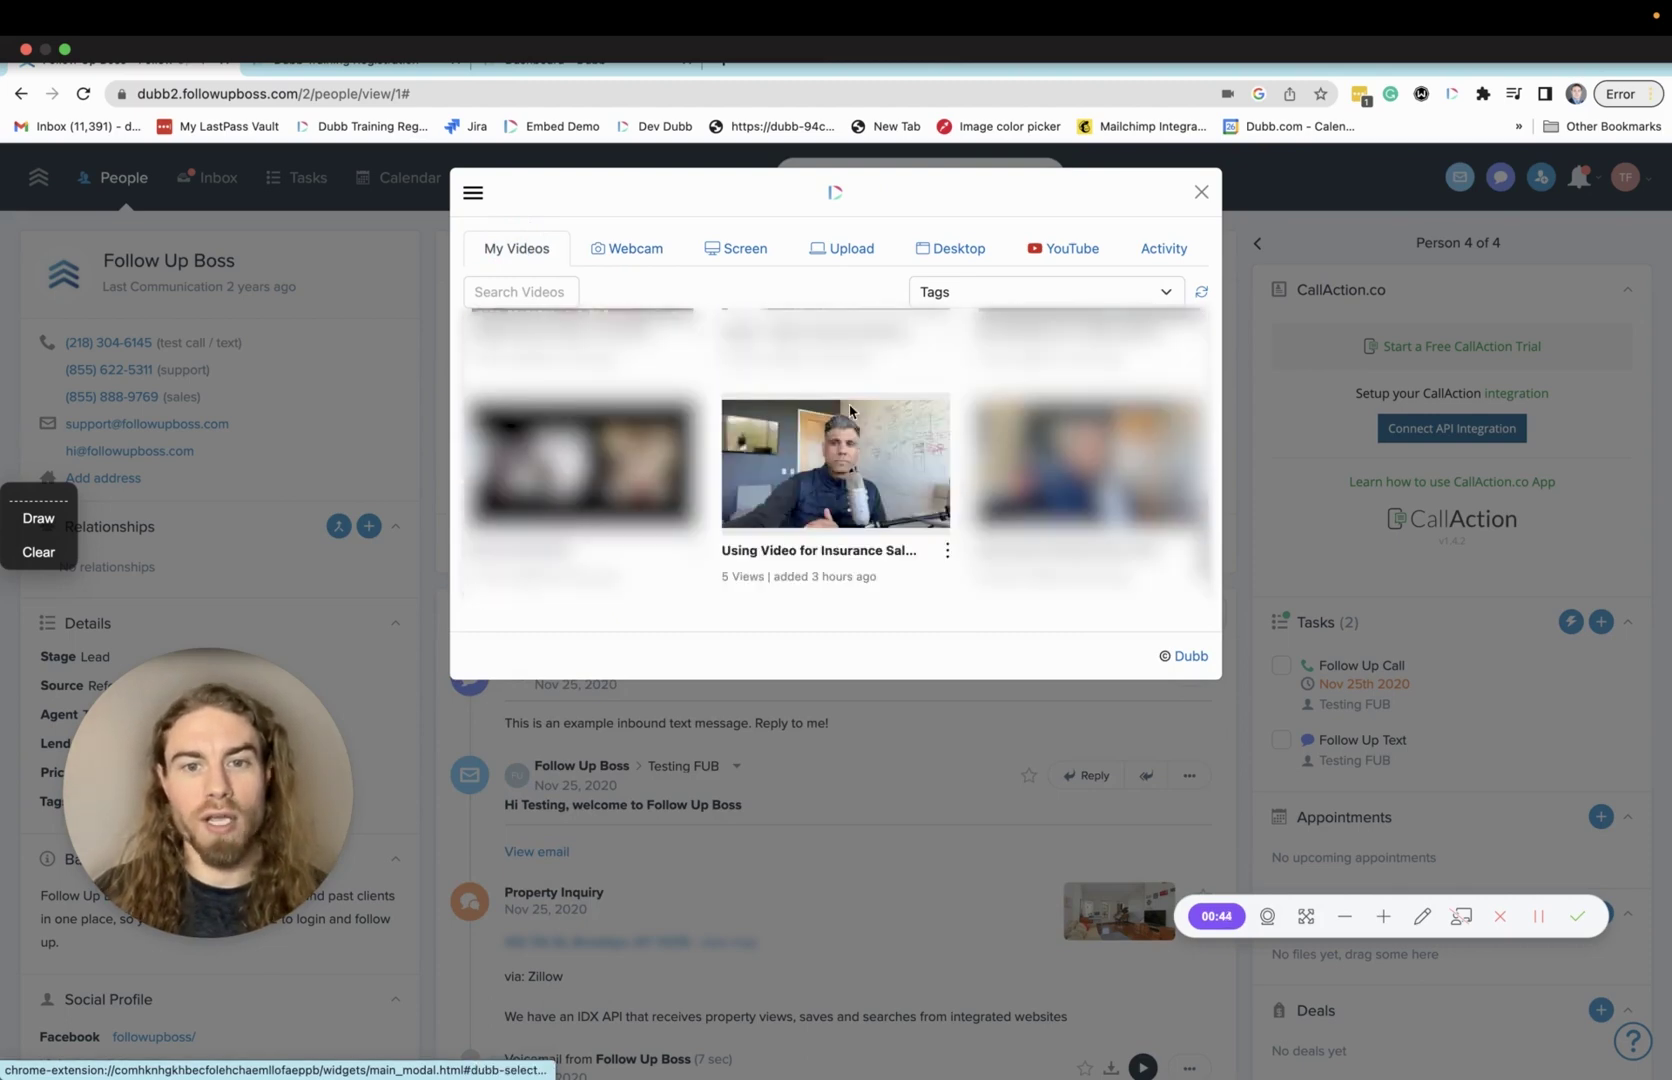
{"action": "left_click", "coordinate": [845, 462]}
{"action": "left_click", "coordinate": [830, 403]}
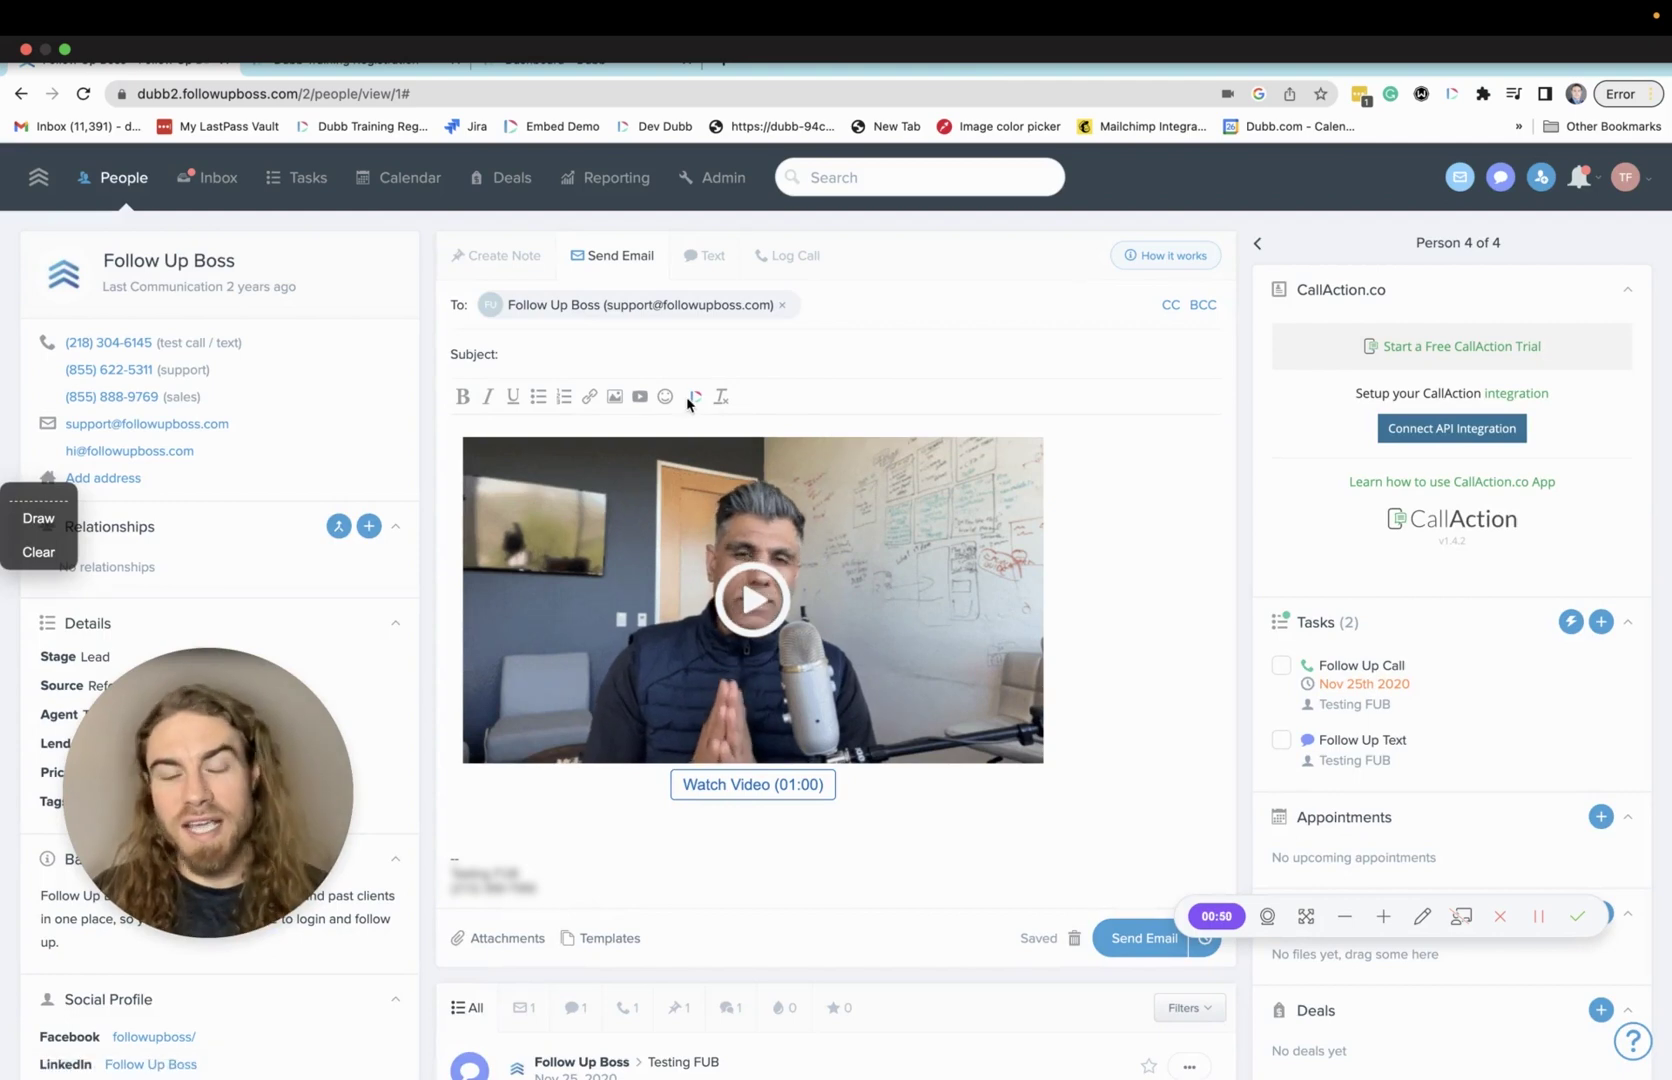
Switch the contact's composer to the Text tab for a new text message
{"action": "left_click", "coordinate": [705, 255]}
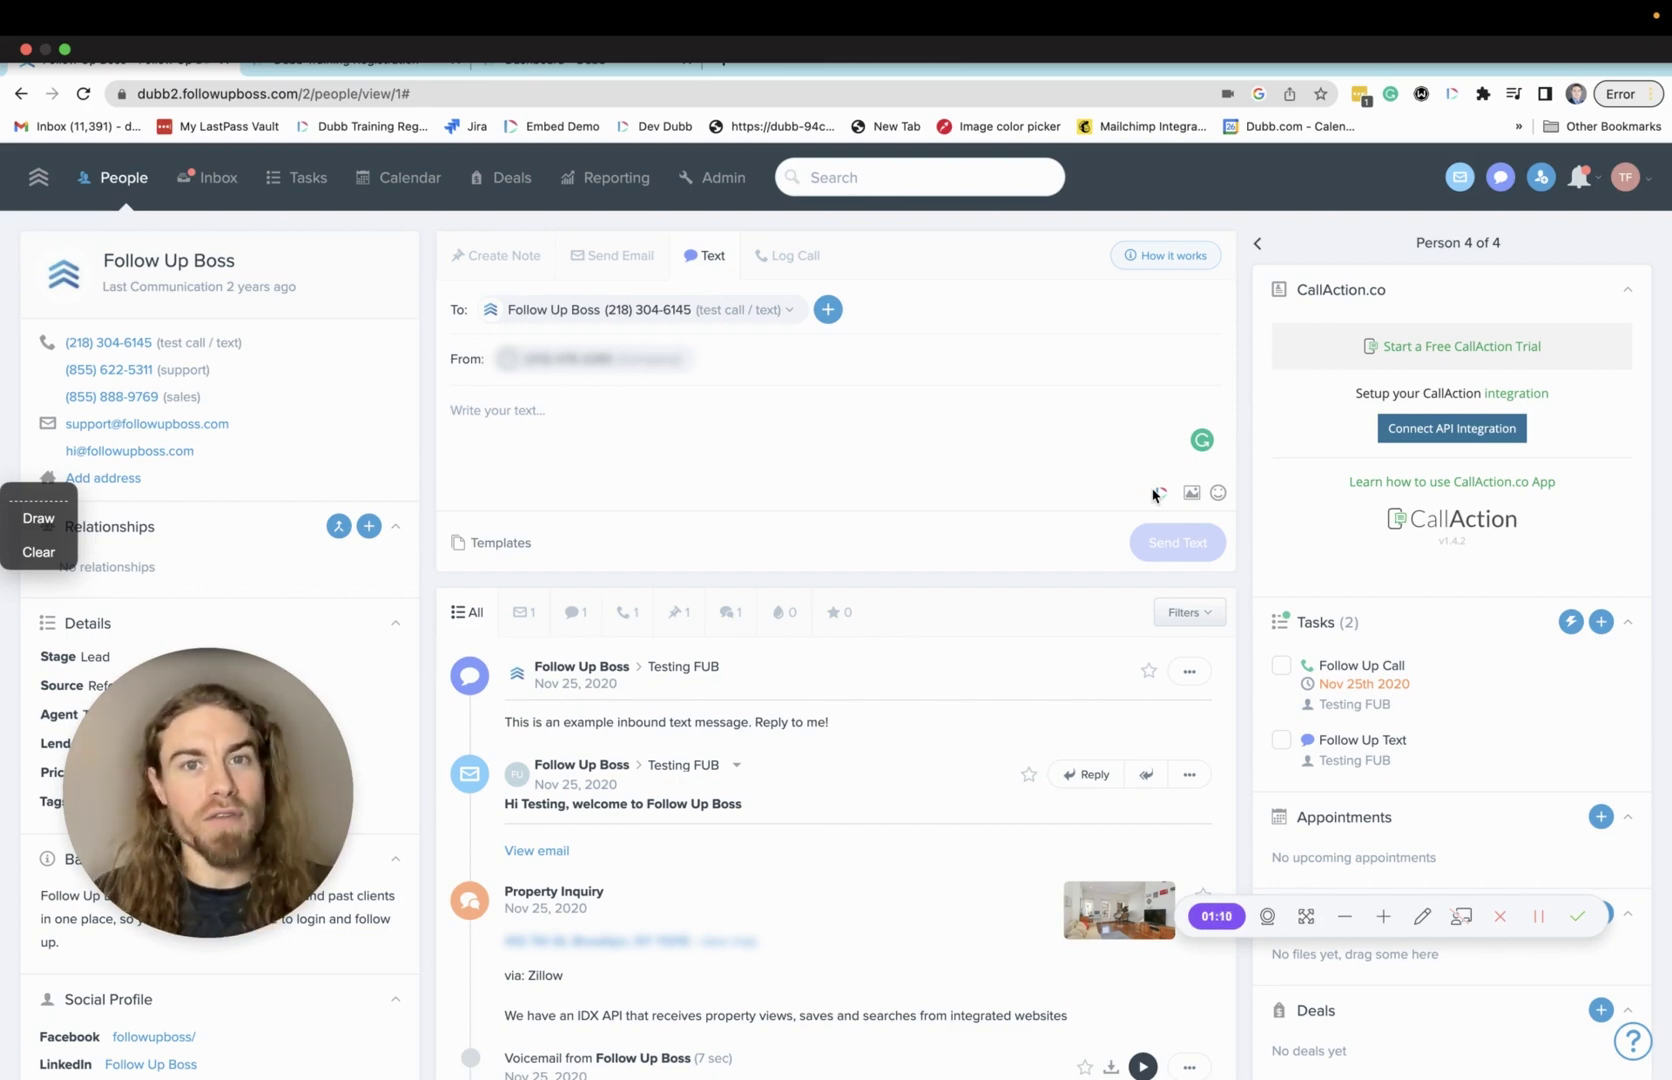
{"action": "mouse_move", "coordinate": [683, 10]}
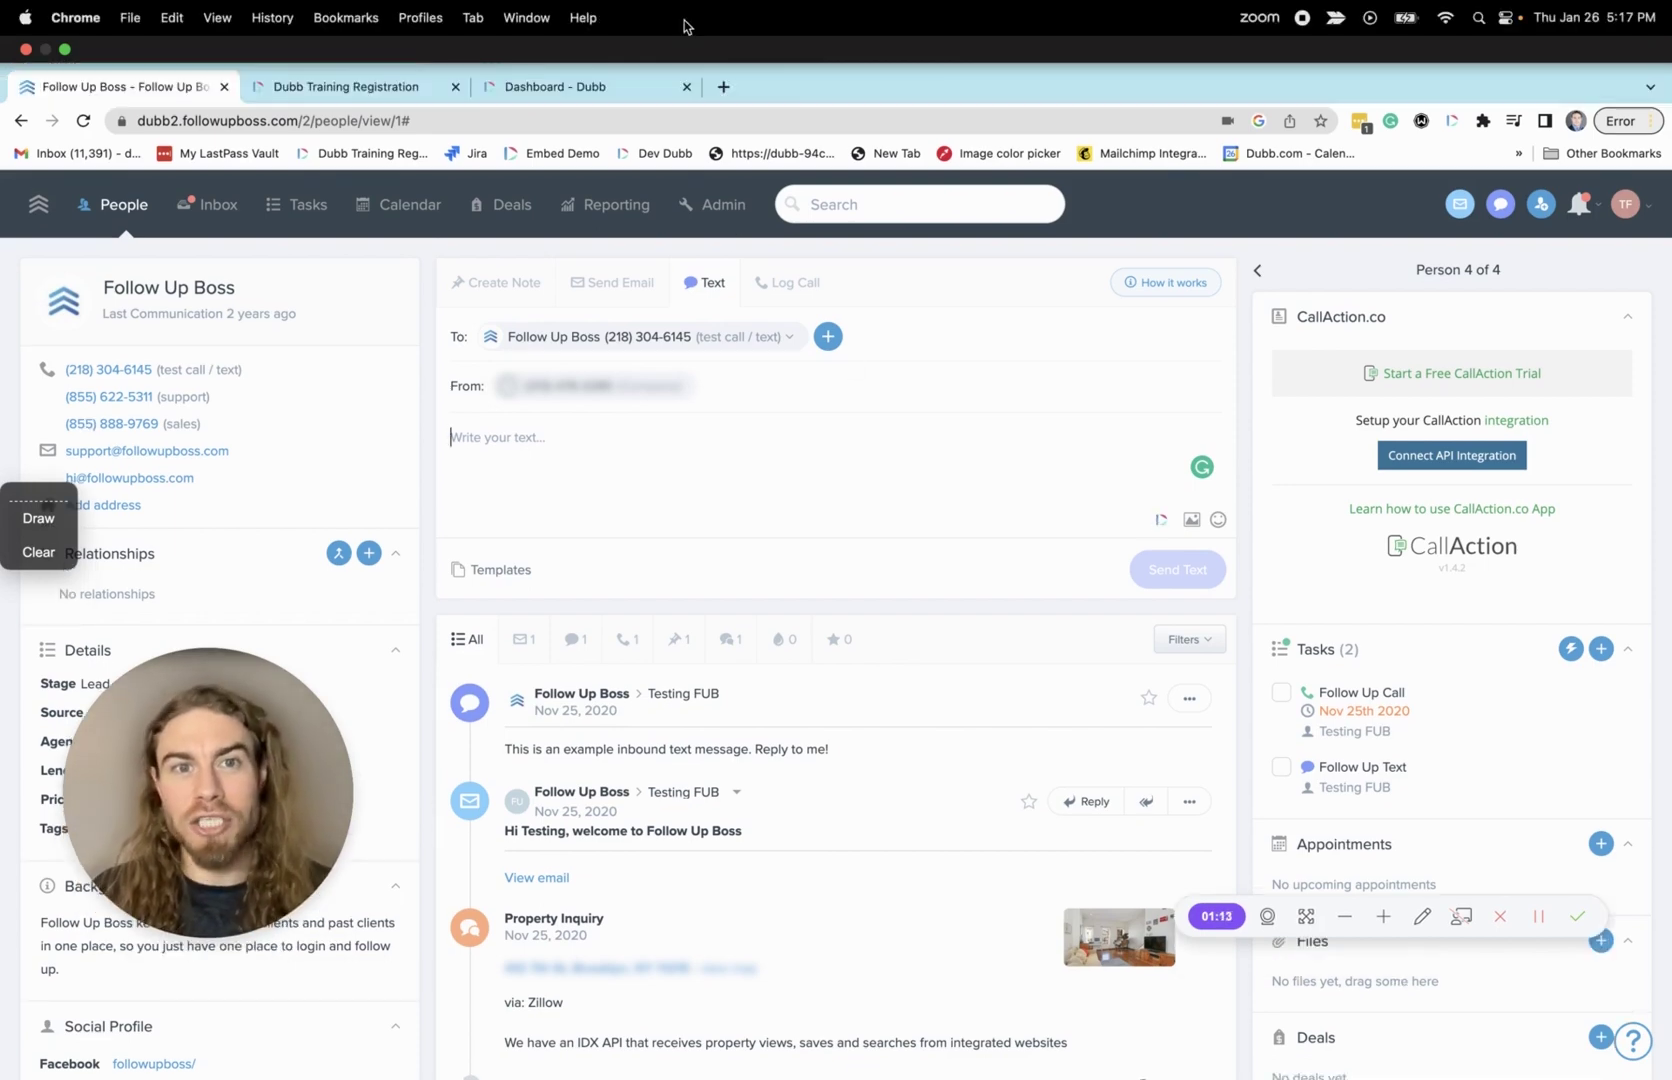
Go to DUBB.COM in a new tab and scroll through the captioned video landing page
{"action": "left_click", "coordinate": [724, 87]}
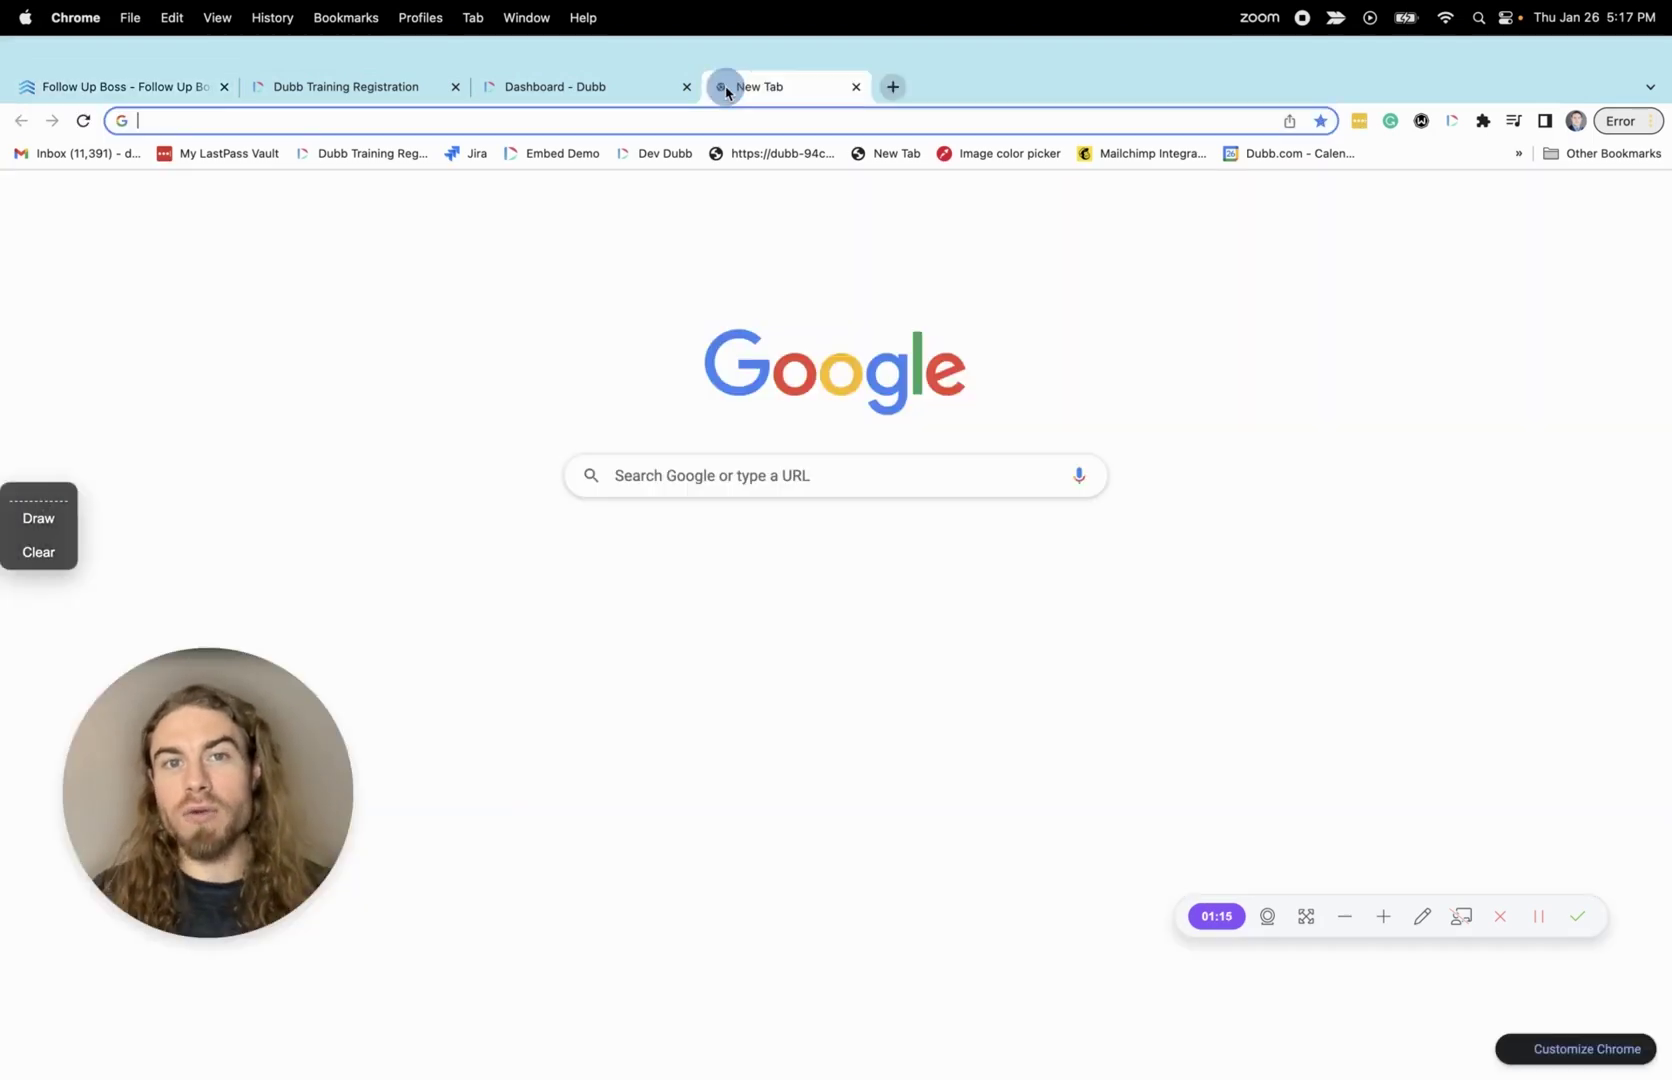
{"action": "type", "text": "DUBB.COM"}
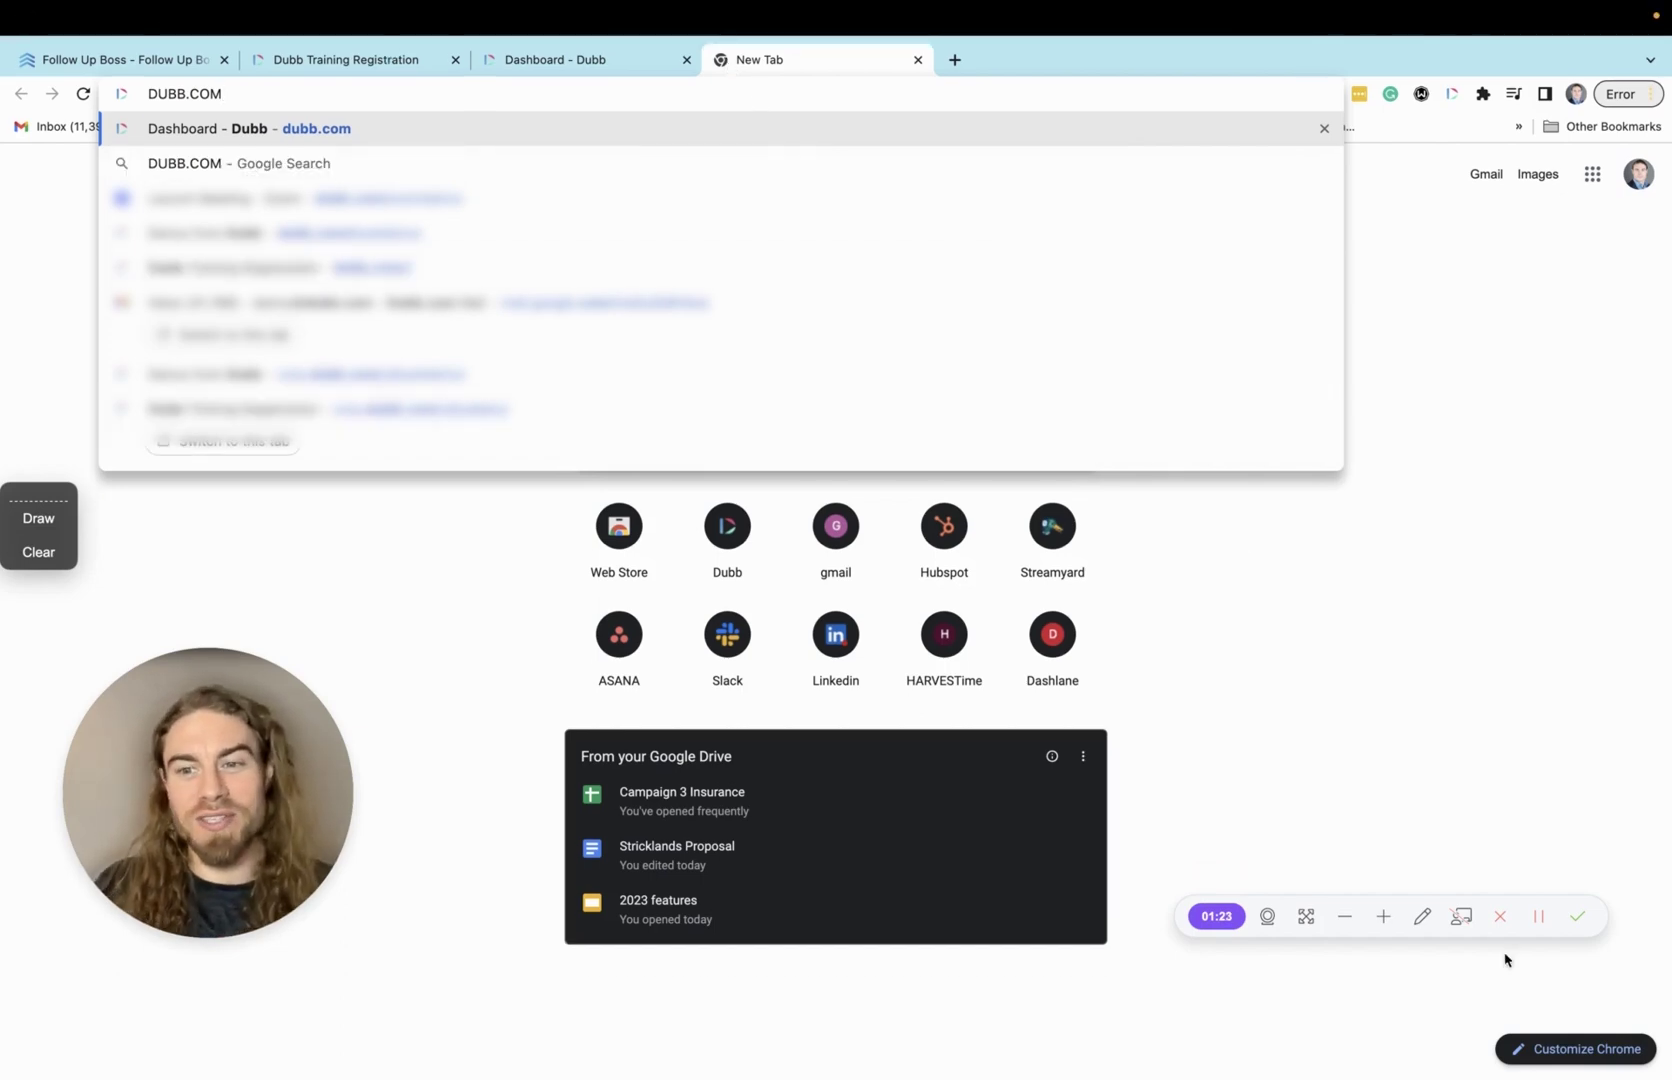
{"action": "scroll", "coordinate": [1181, 752], "scroll_direction": "down", "scroll_amount": 1}
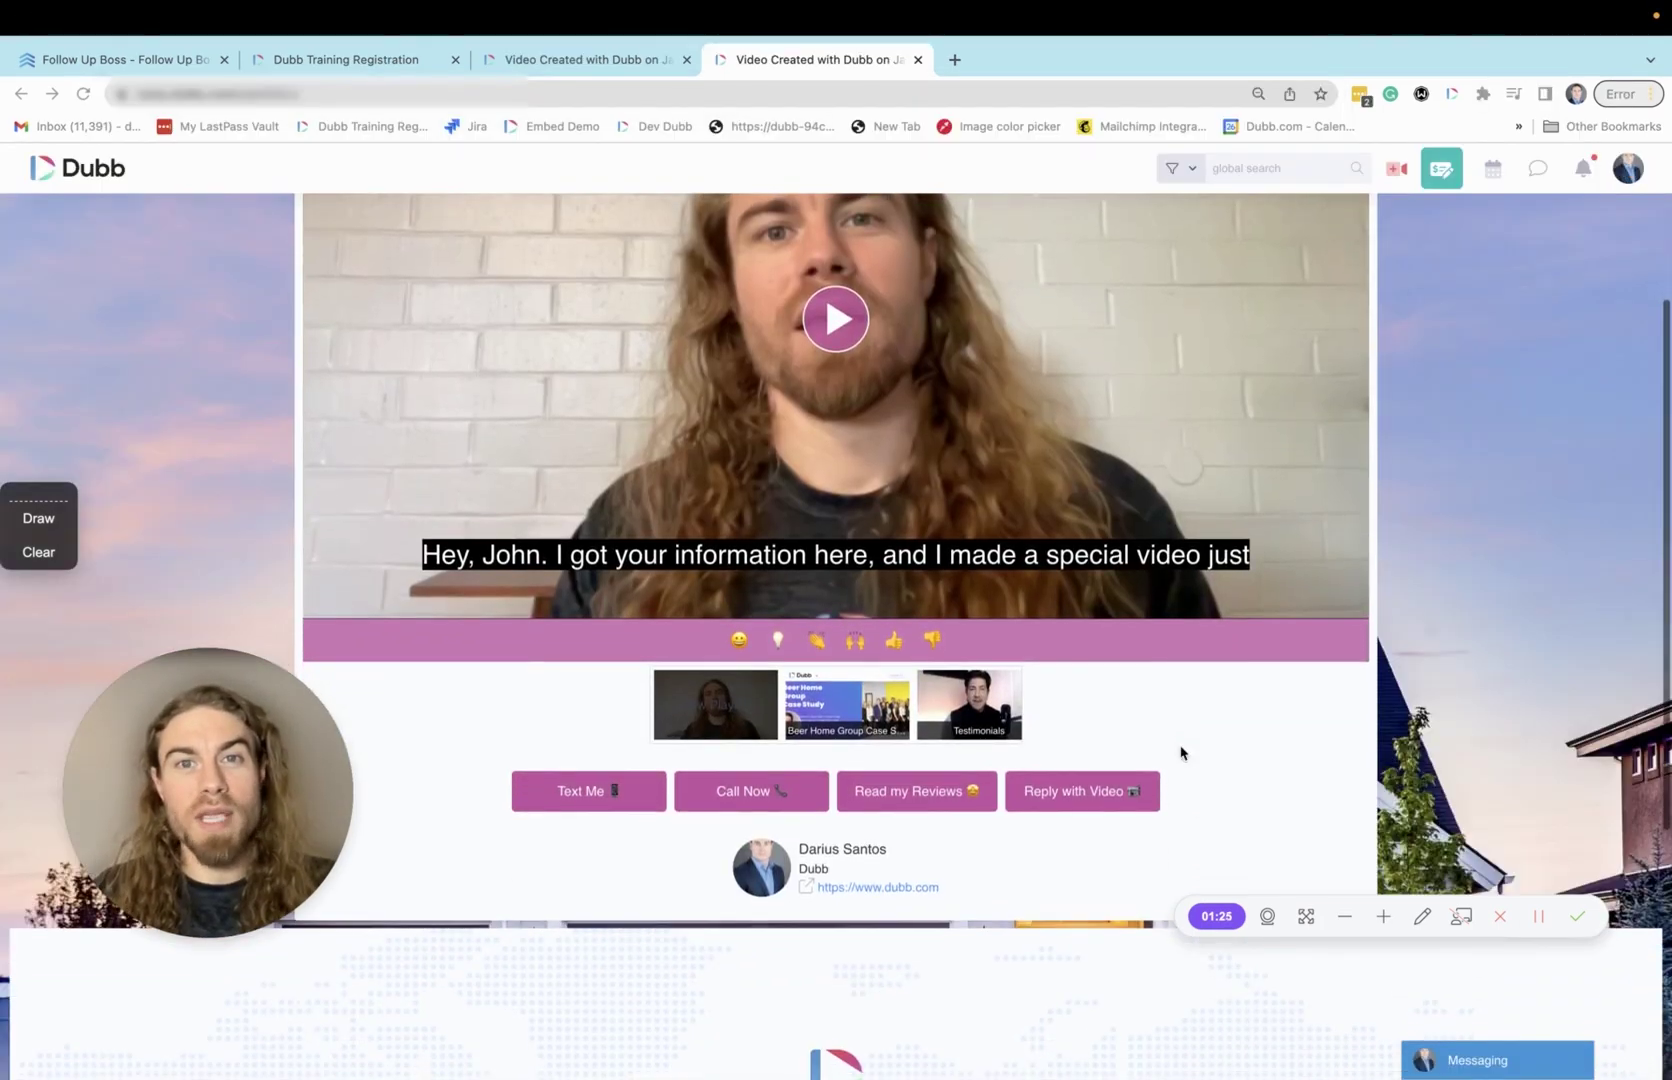
{"action": "scroll", "coordinate": [1180, 752], "scroll_direction": "up", "scroll_amount": 3}
{"action": "scroll", "coordinate": [1180, 752], "scroll_direction": "down", "scroll_amount": 2}
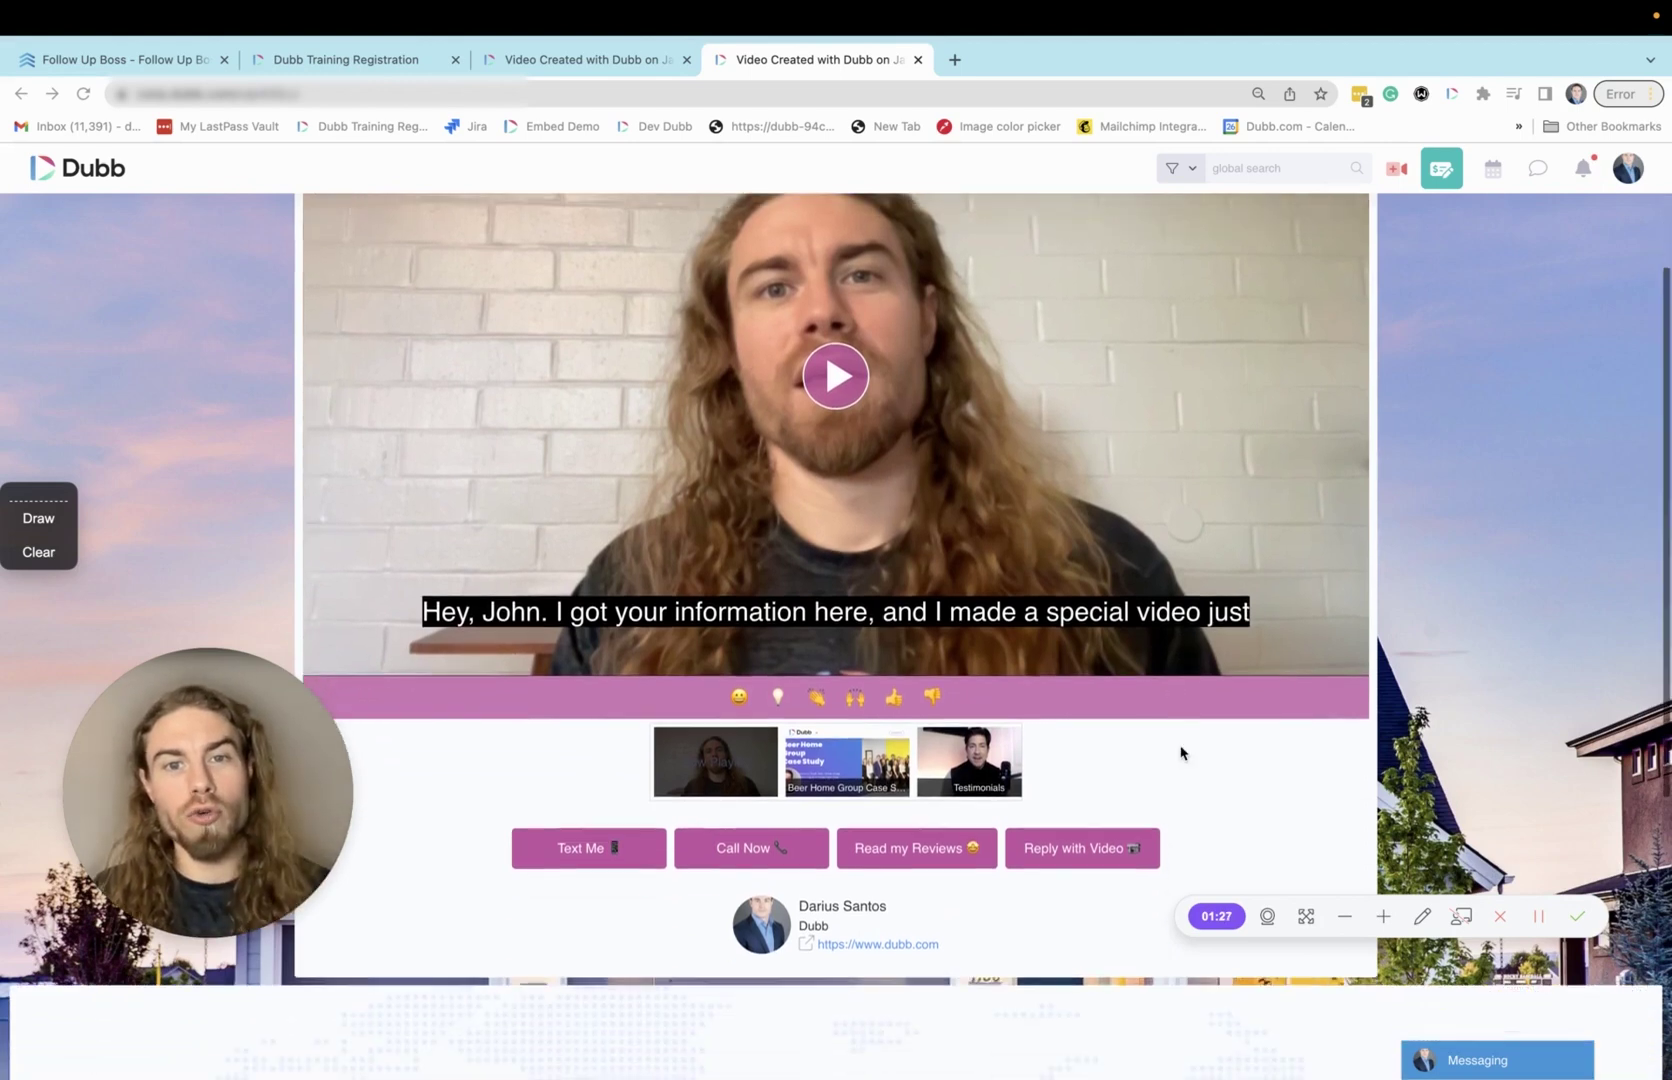
{"action": "scroll", "coordinate": [1180, 752], "scroll_direction": "down", "scroll_amount": 3}
{"action": "scroll", "coordinate": [1180, 750], "scroll_direction": "down", "scroll_amount": 3}
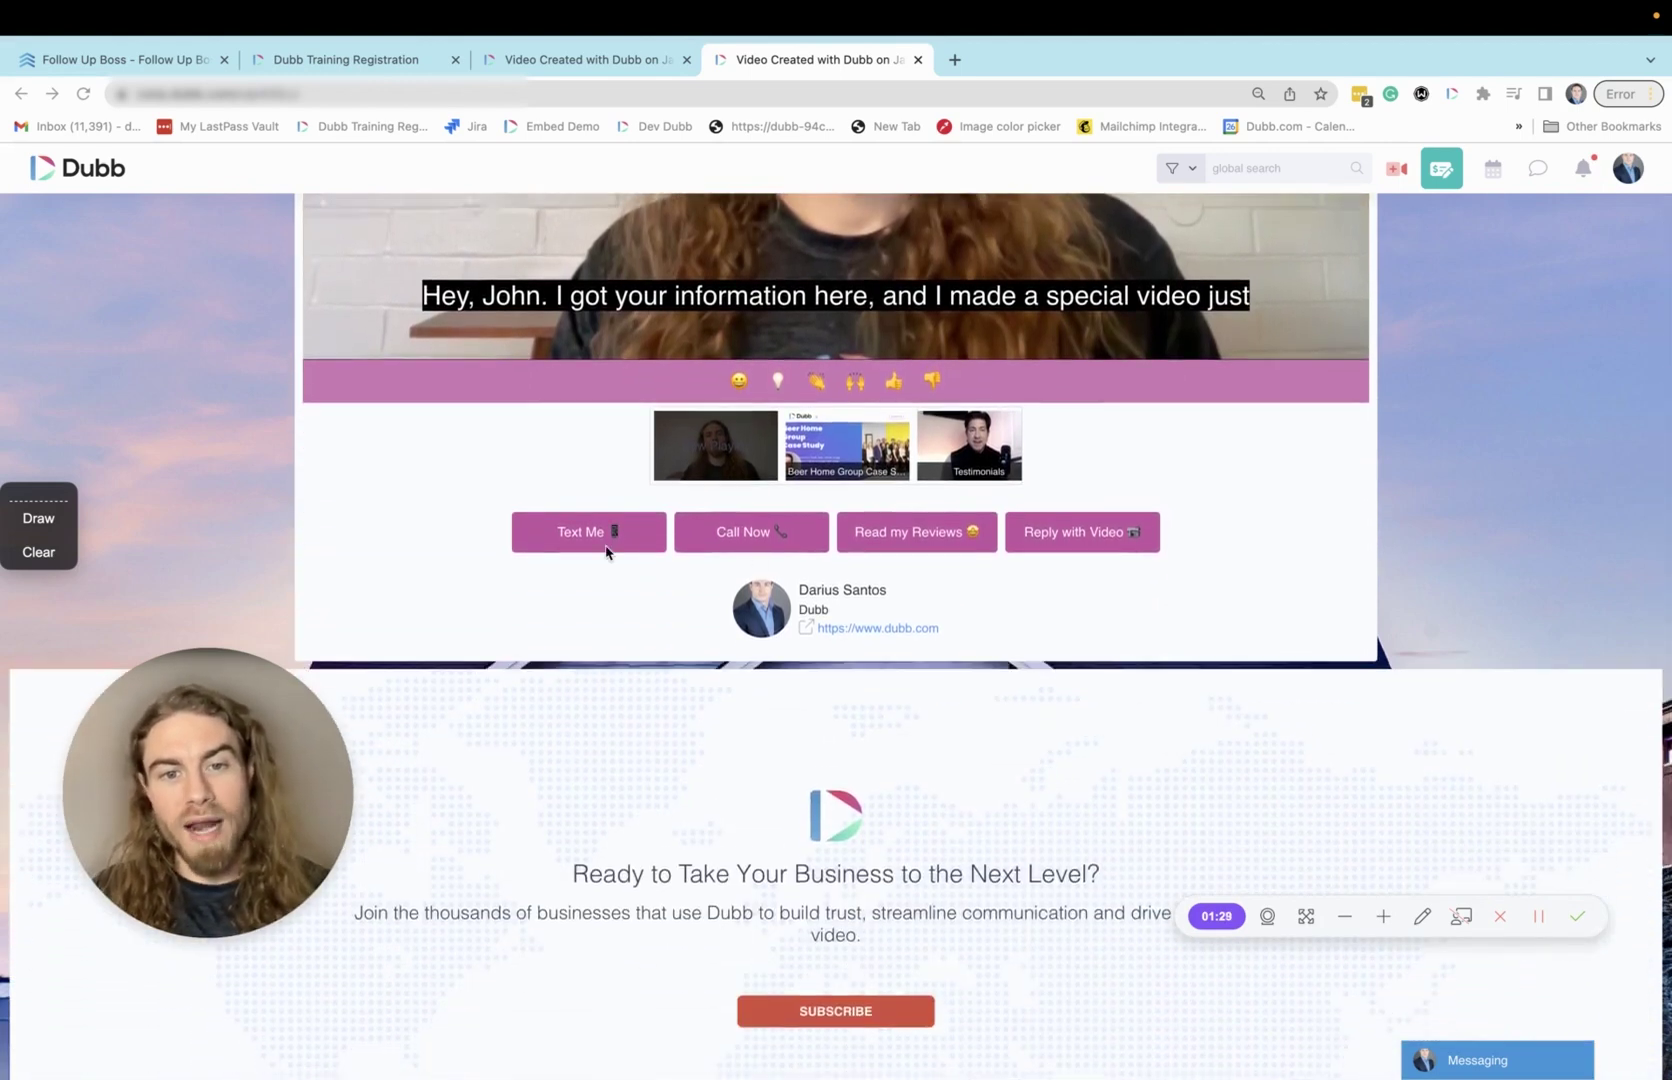
{"action": "scroll", "coordinate": [606, 551], "scroll_direction": "up", "scroll_amount": 1}
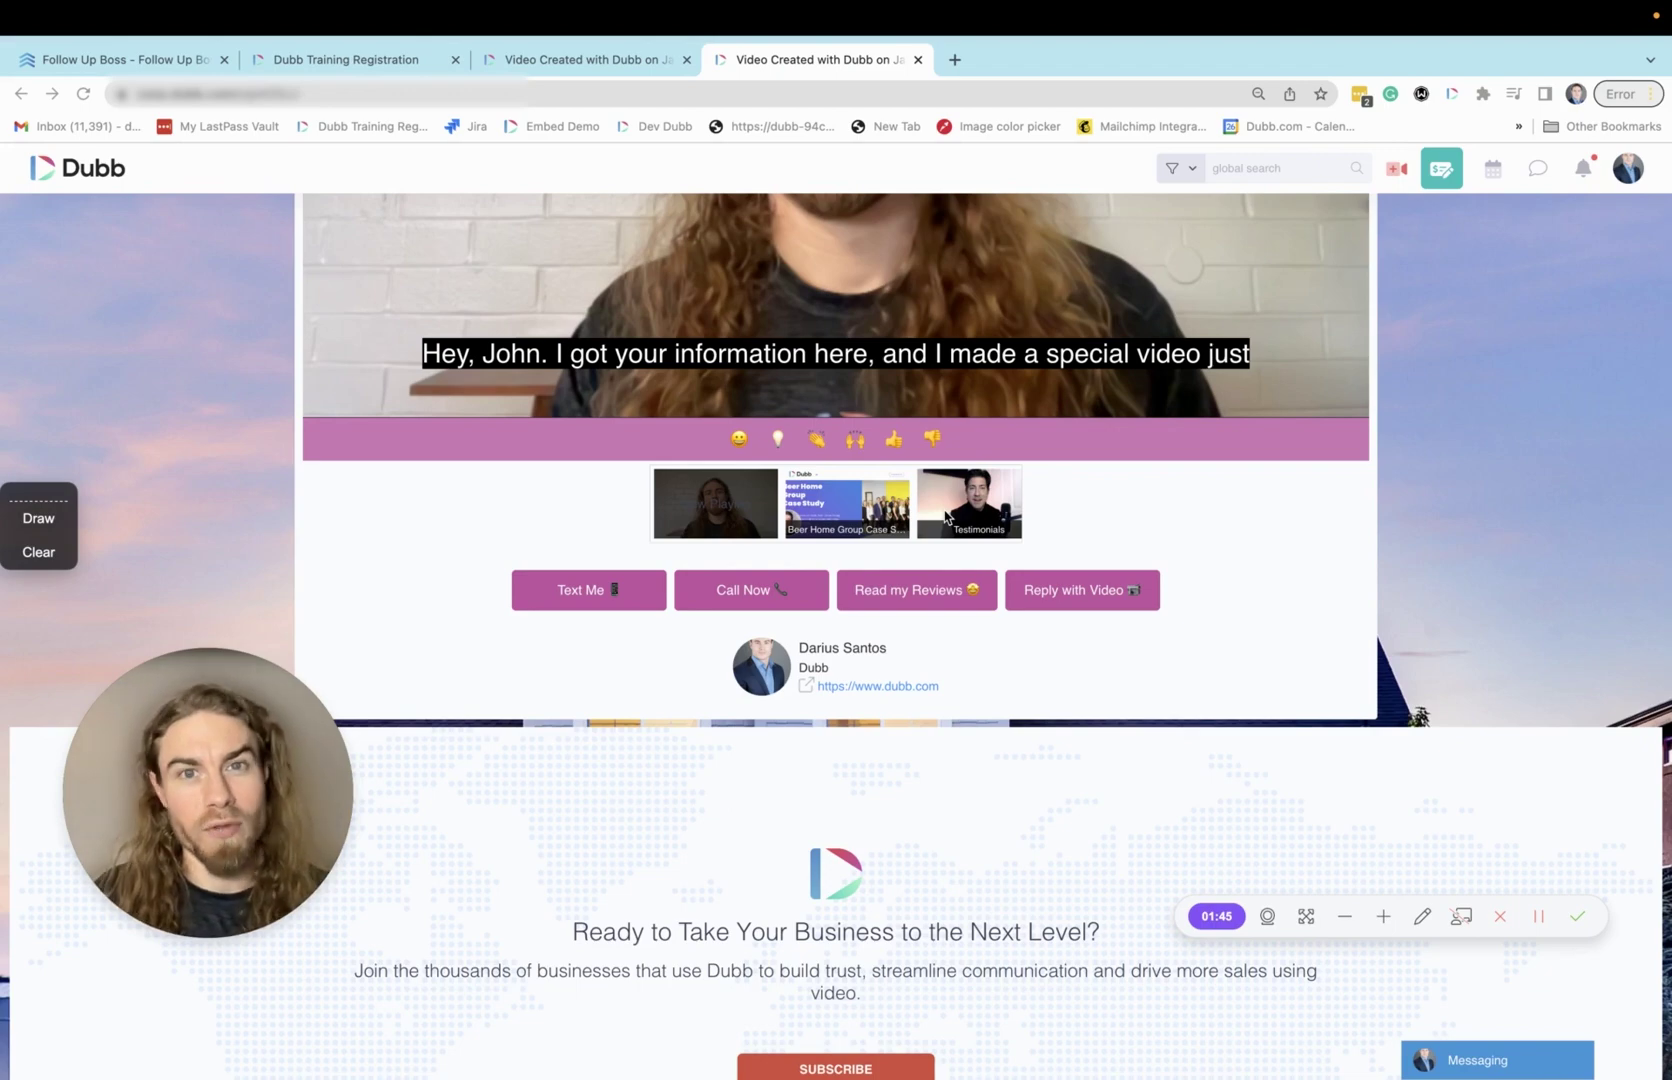
{"action": "scroll", "coordinate": [945, 512], "scroll_direction": "up", "scroll_amount": 2}
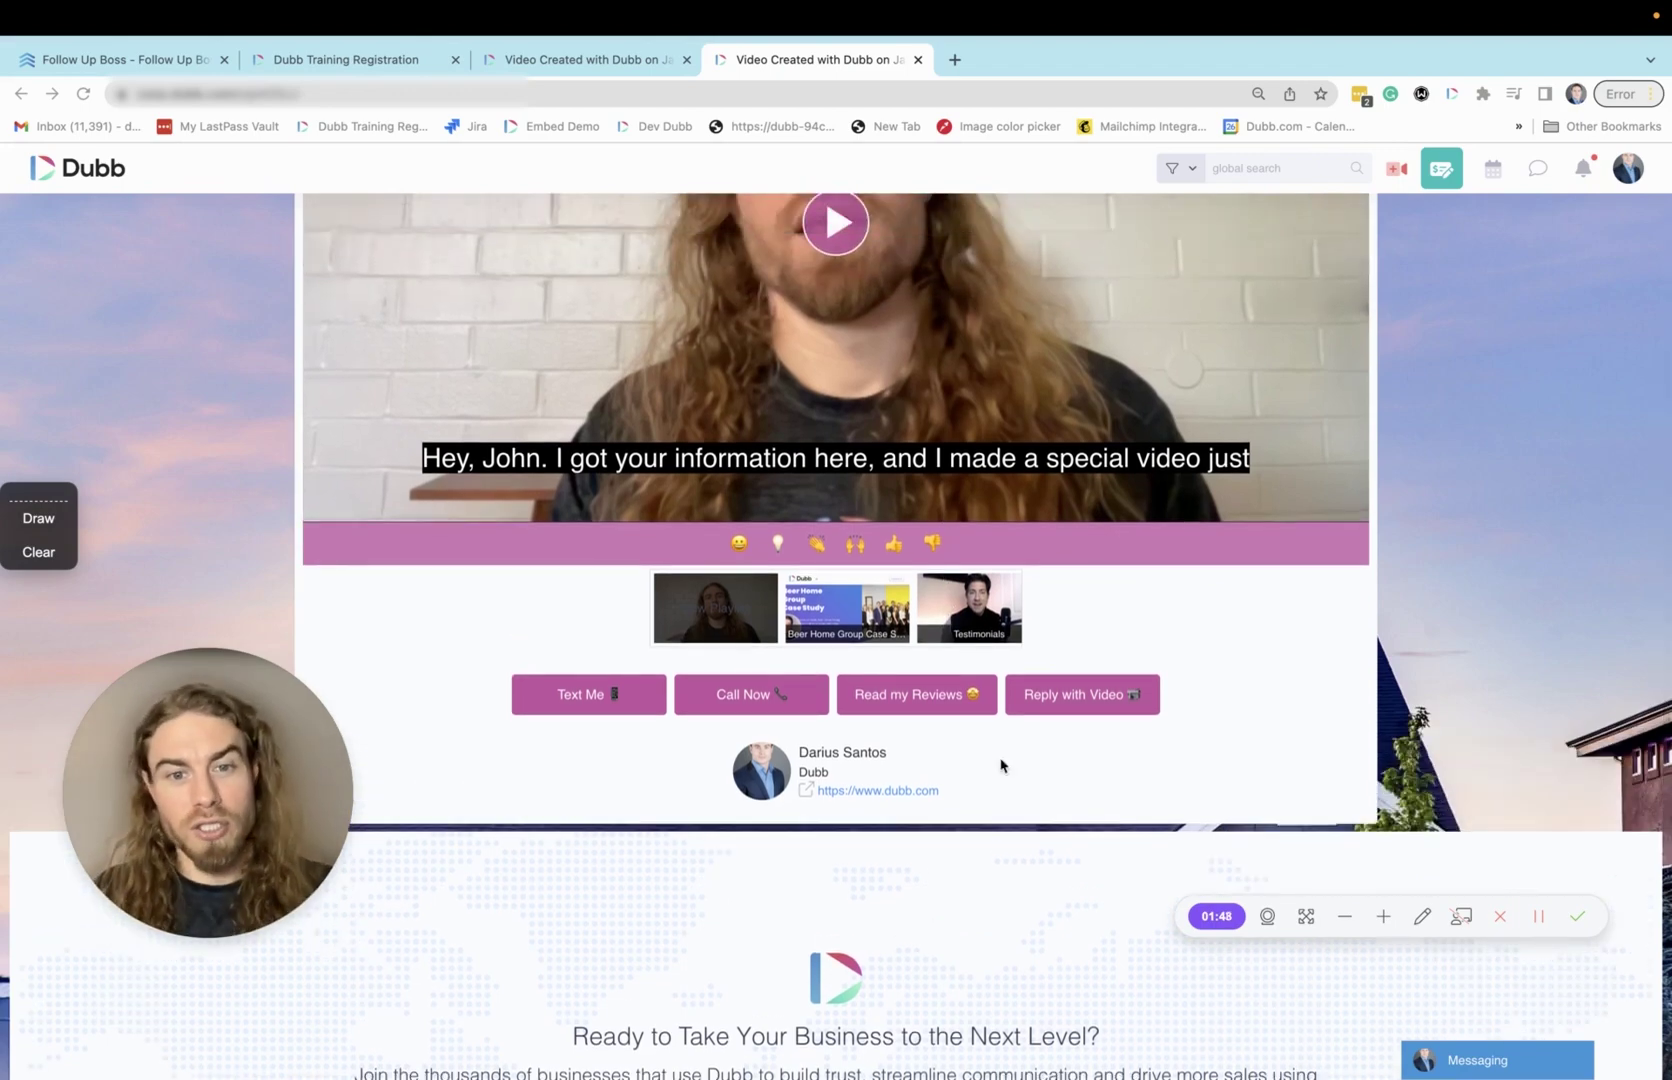
{"action": "scroll", "coordinate": [1001, 752], "scroll_direction": "up", "scroll_amount": 3}
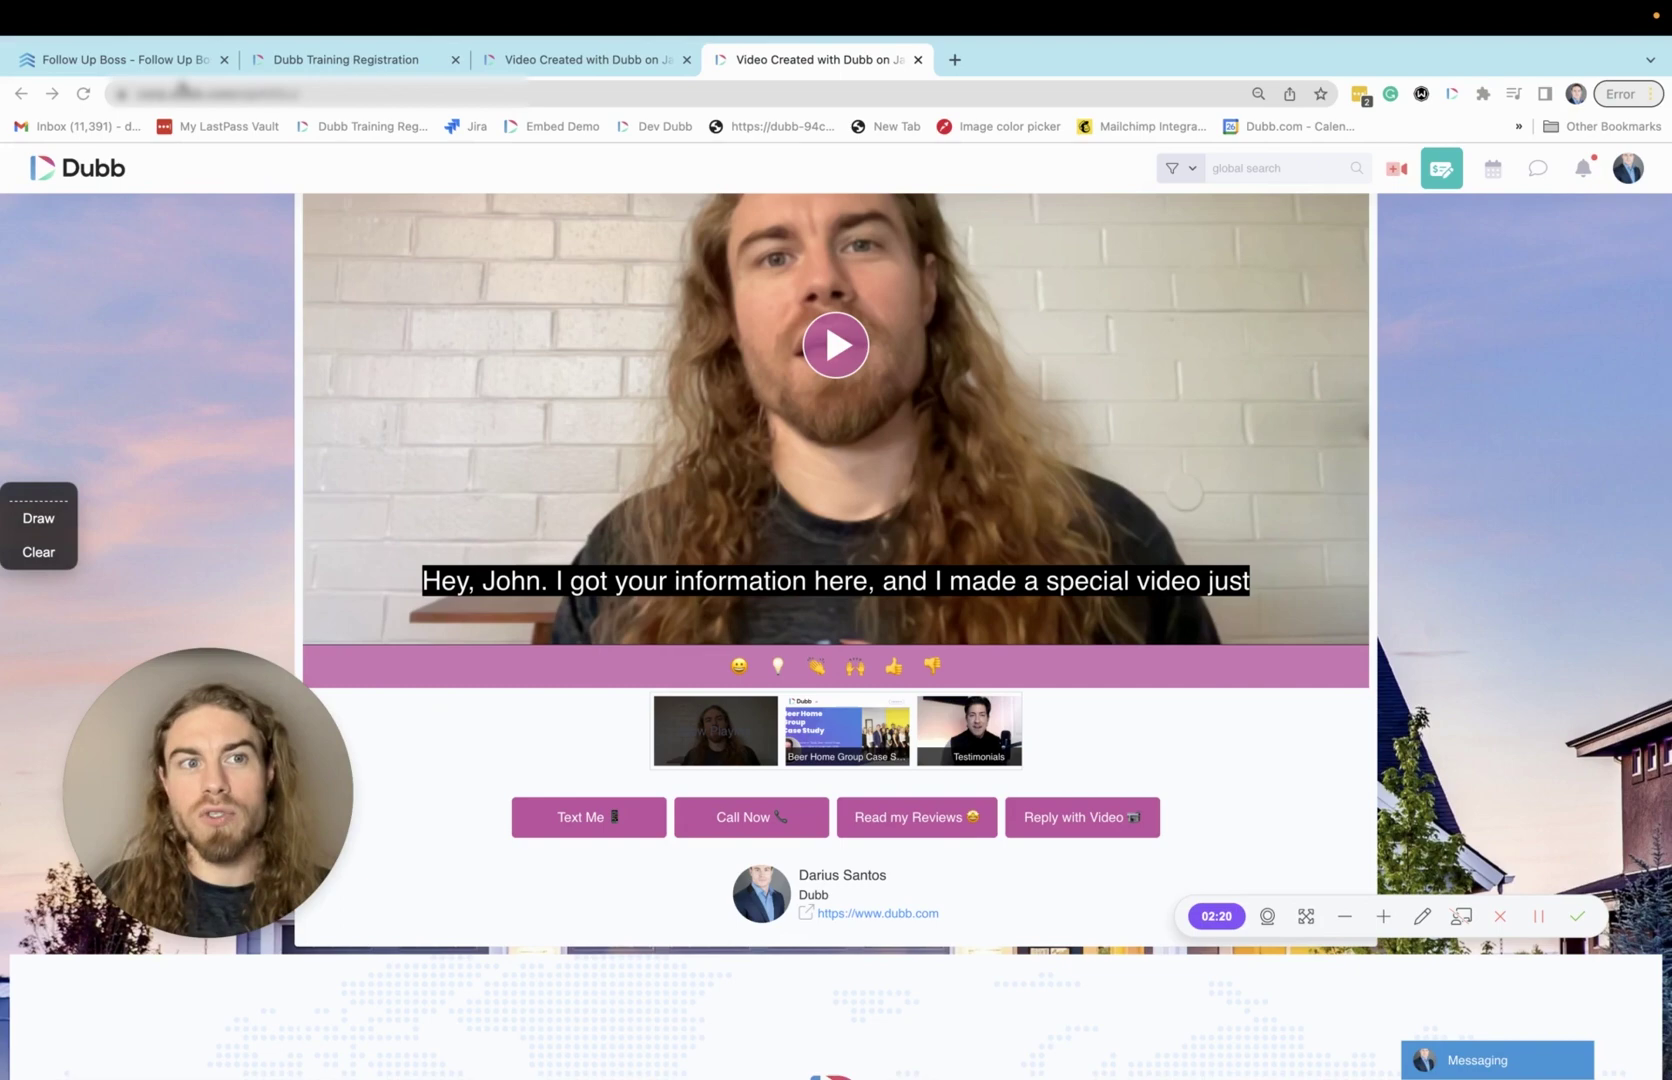
Reload the Follow Up Boss contact page and reopen the Send Email composer
{"action": "left_click", "coordinate": [175, 60]}
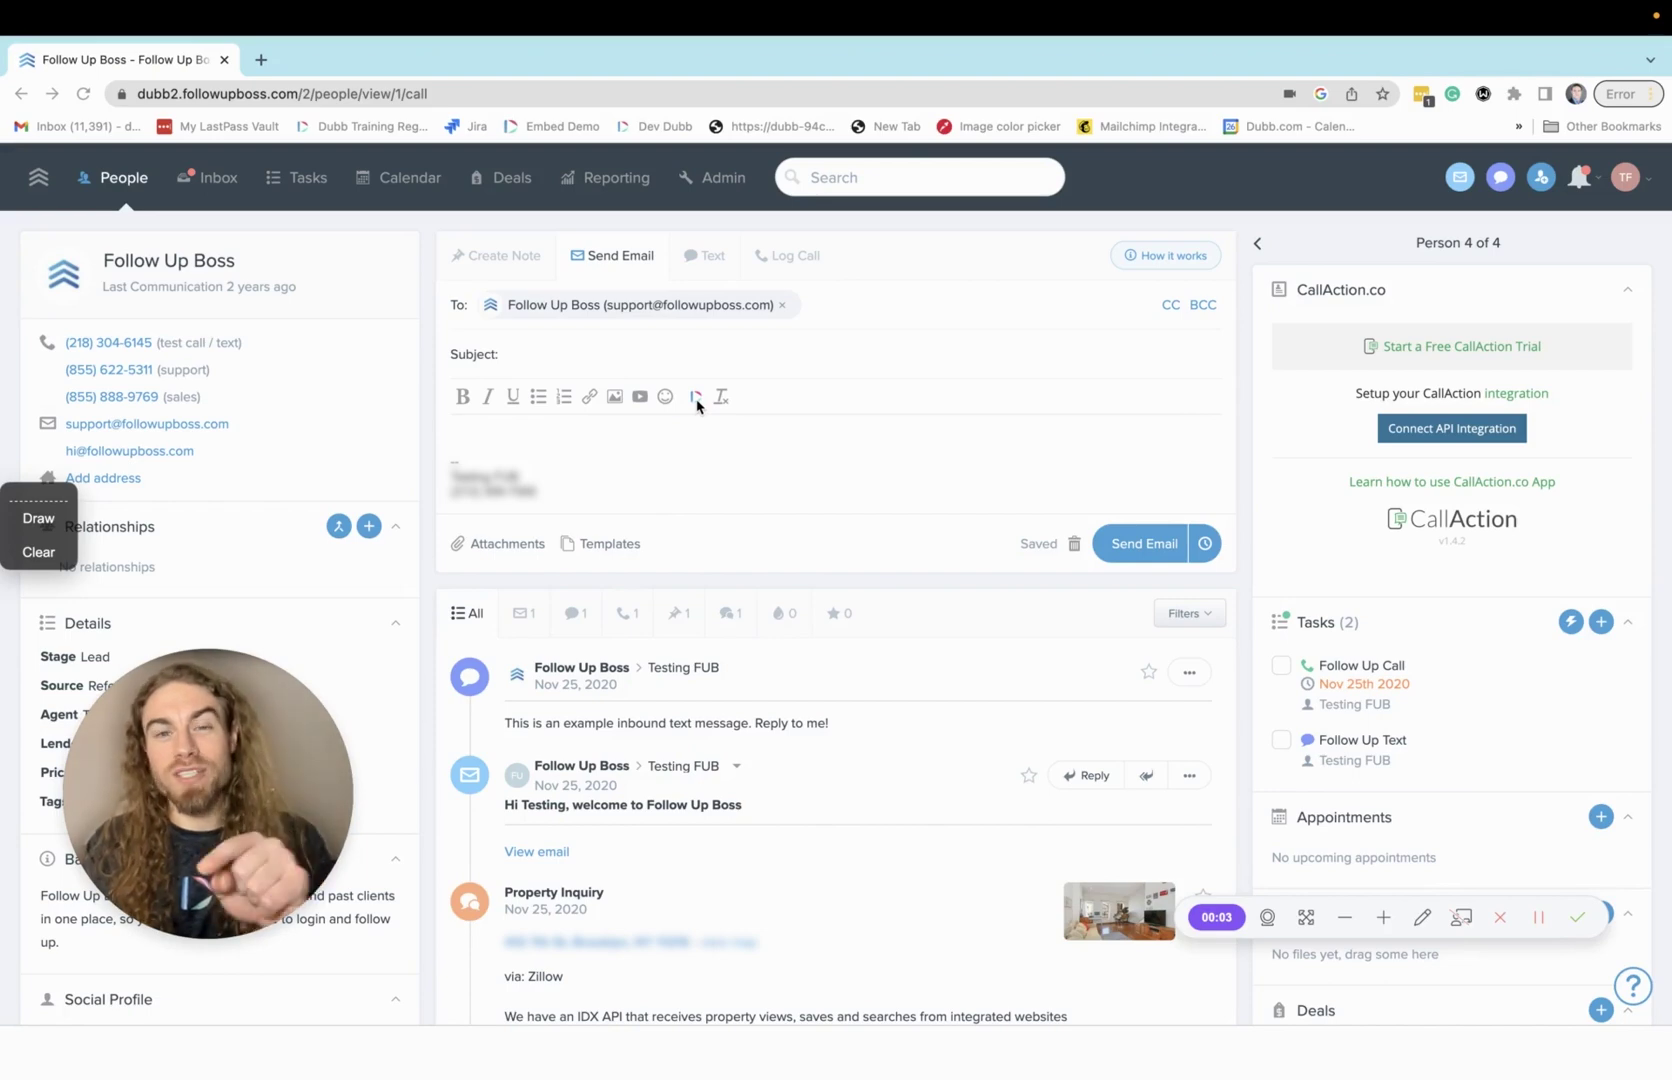
{"action": "left_click", "coordinate": [83, 94]}
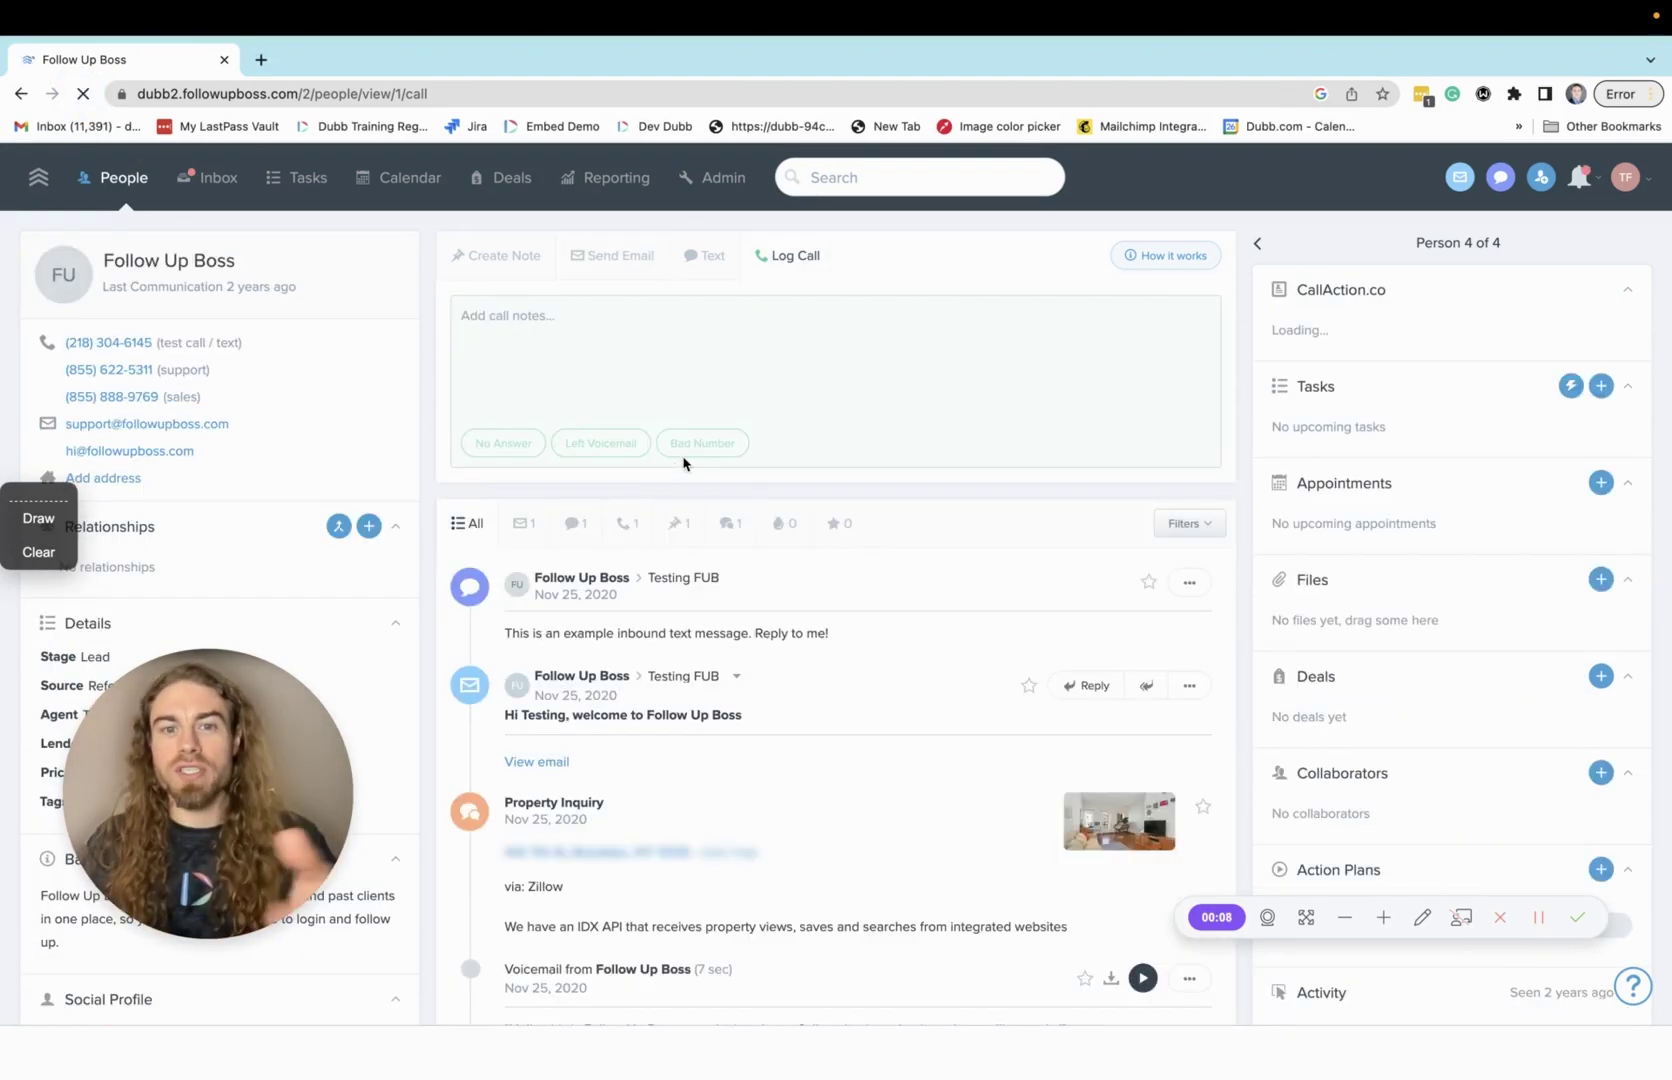
{"action": "left_click", "coordinate": [612, 256]}
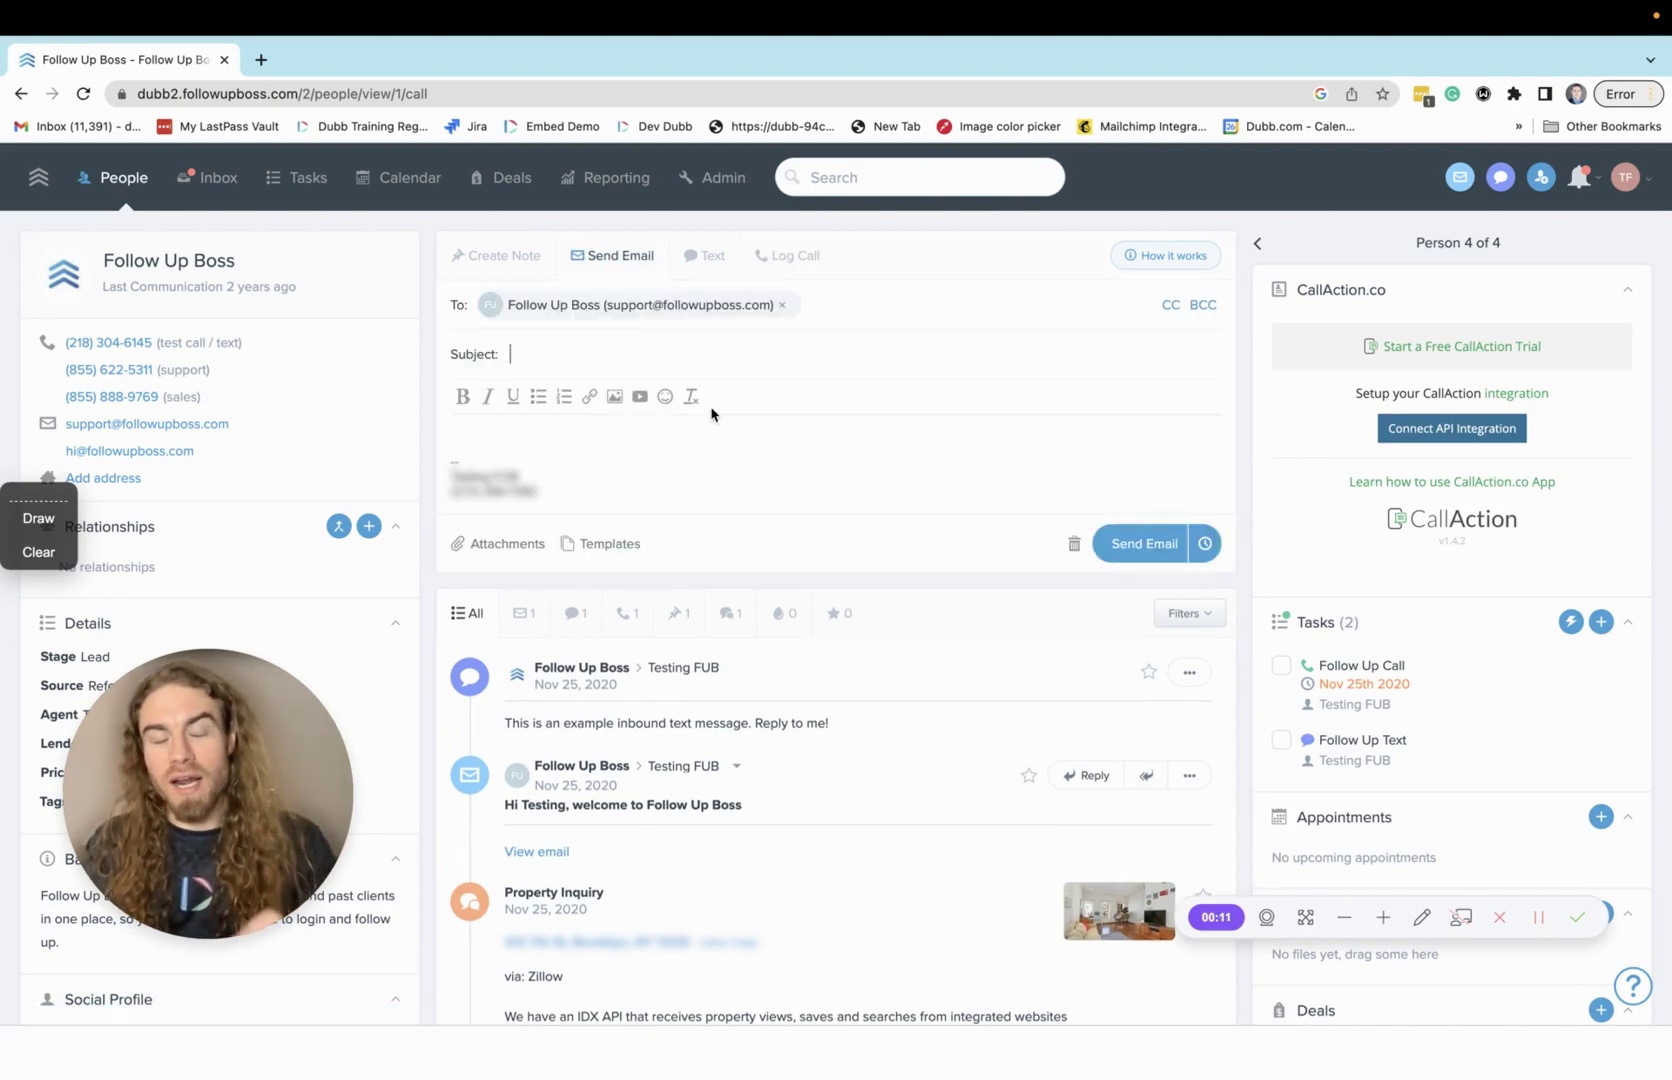
Search Google for the Dubb Chrome extension in a new tab
{"action": "left_click", "coordinate": [261, 59]}
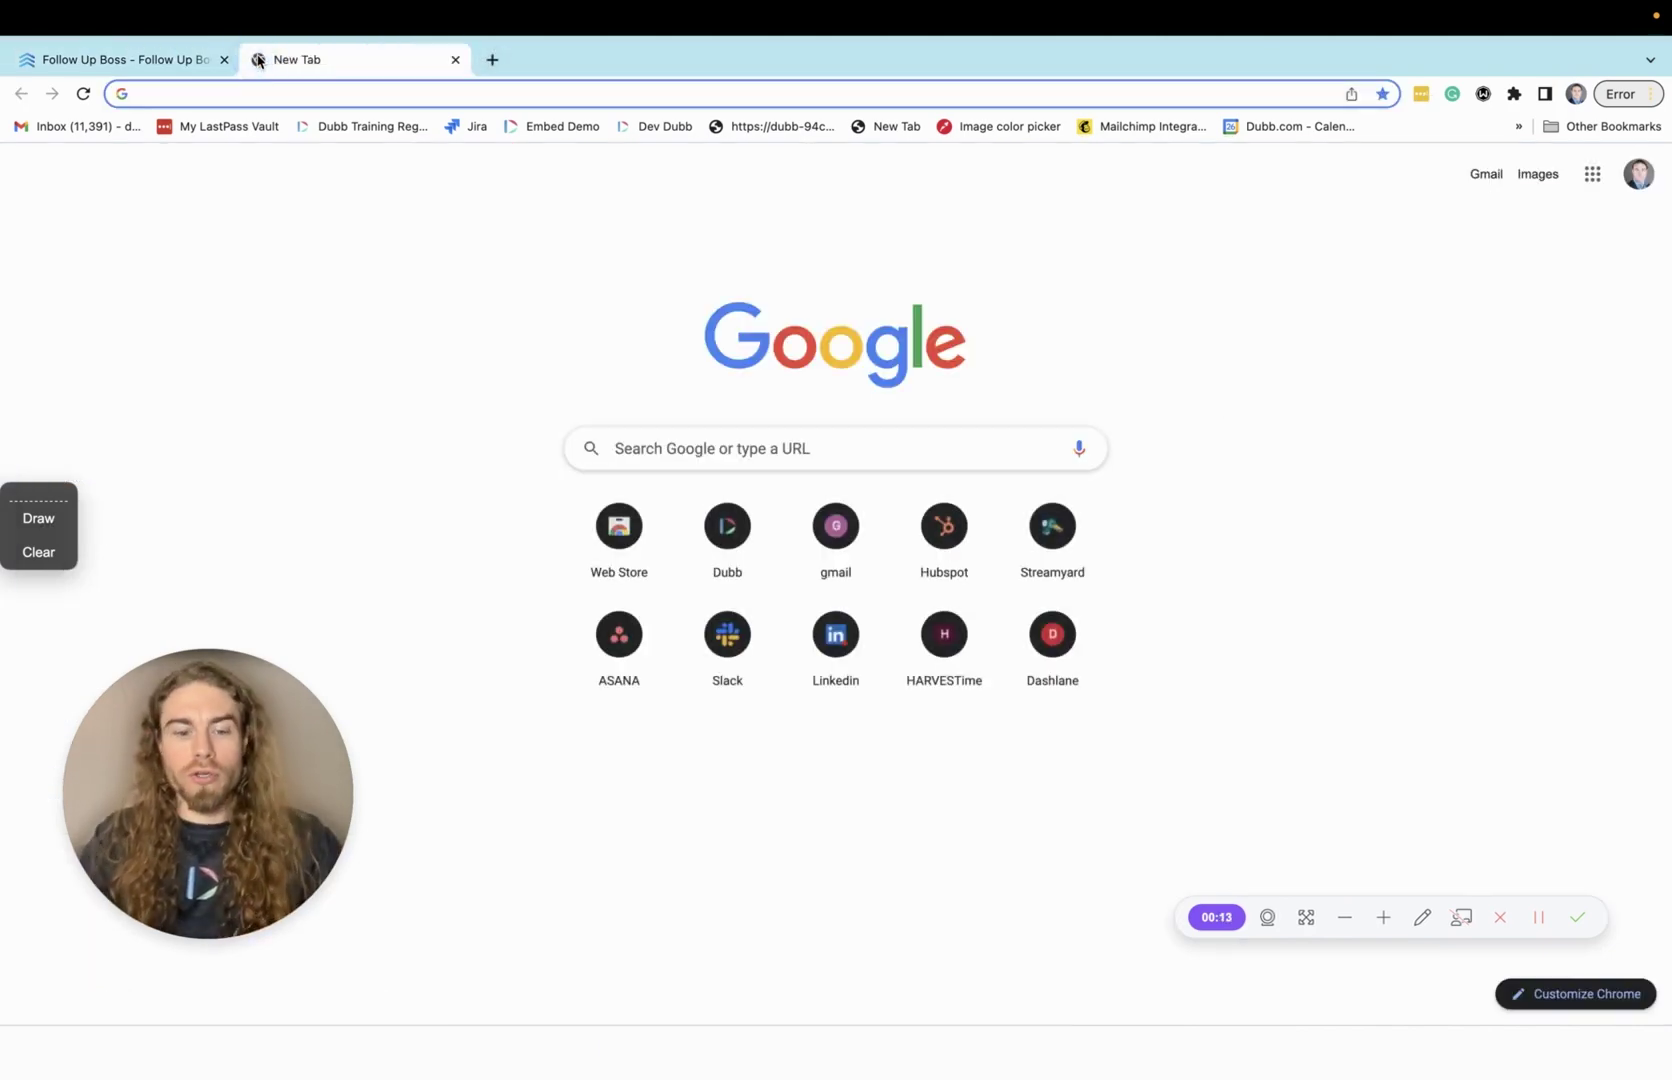
{"action": "type", "text": "dubb chro"}
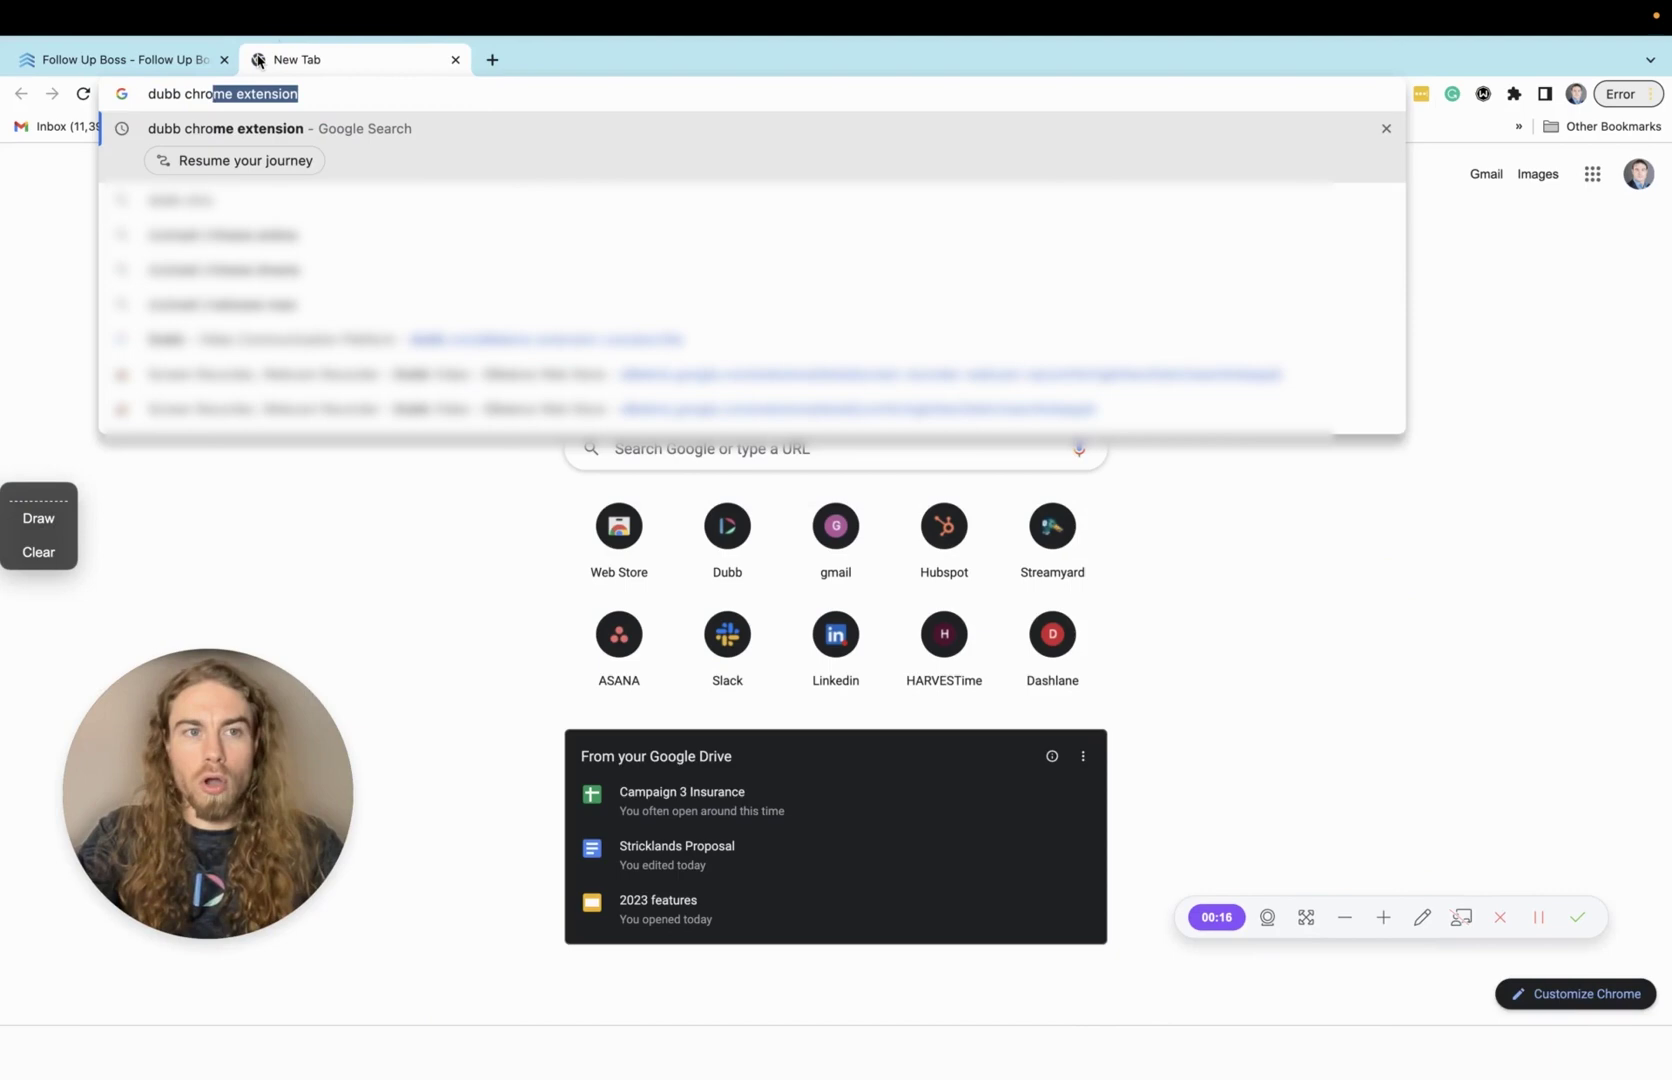
{"action": "type", "text": "me e"}
{"action": "key", "text": "Return"}
{"action": "scroll", "coordinate": [587, 571], "scroll_direction": "down", "scroll_amount": 2}
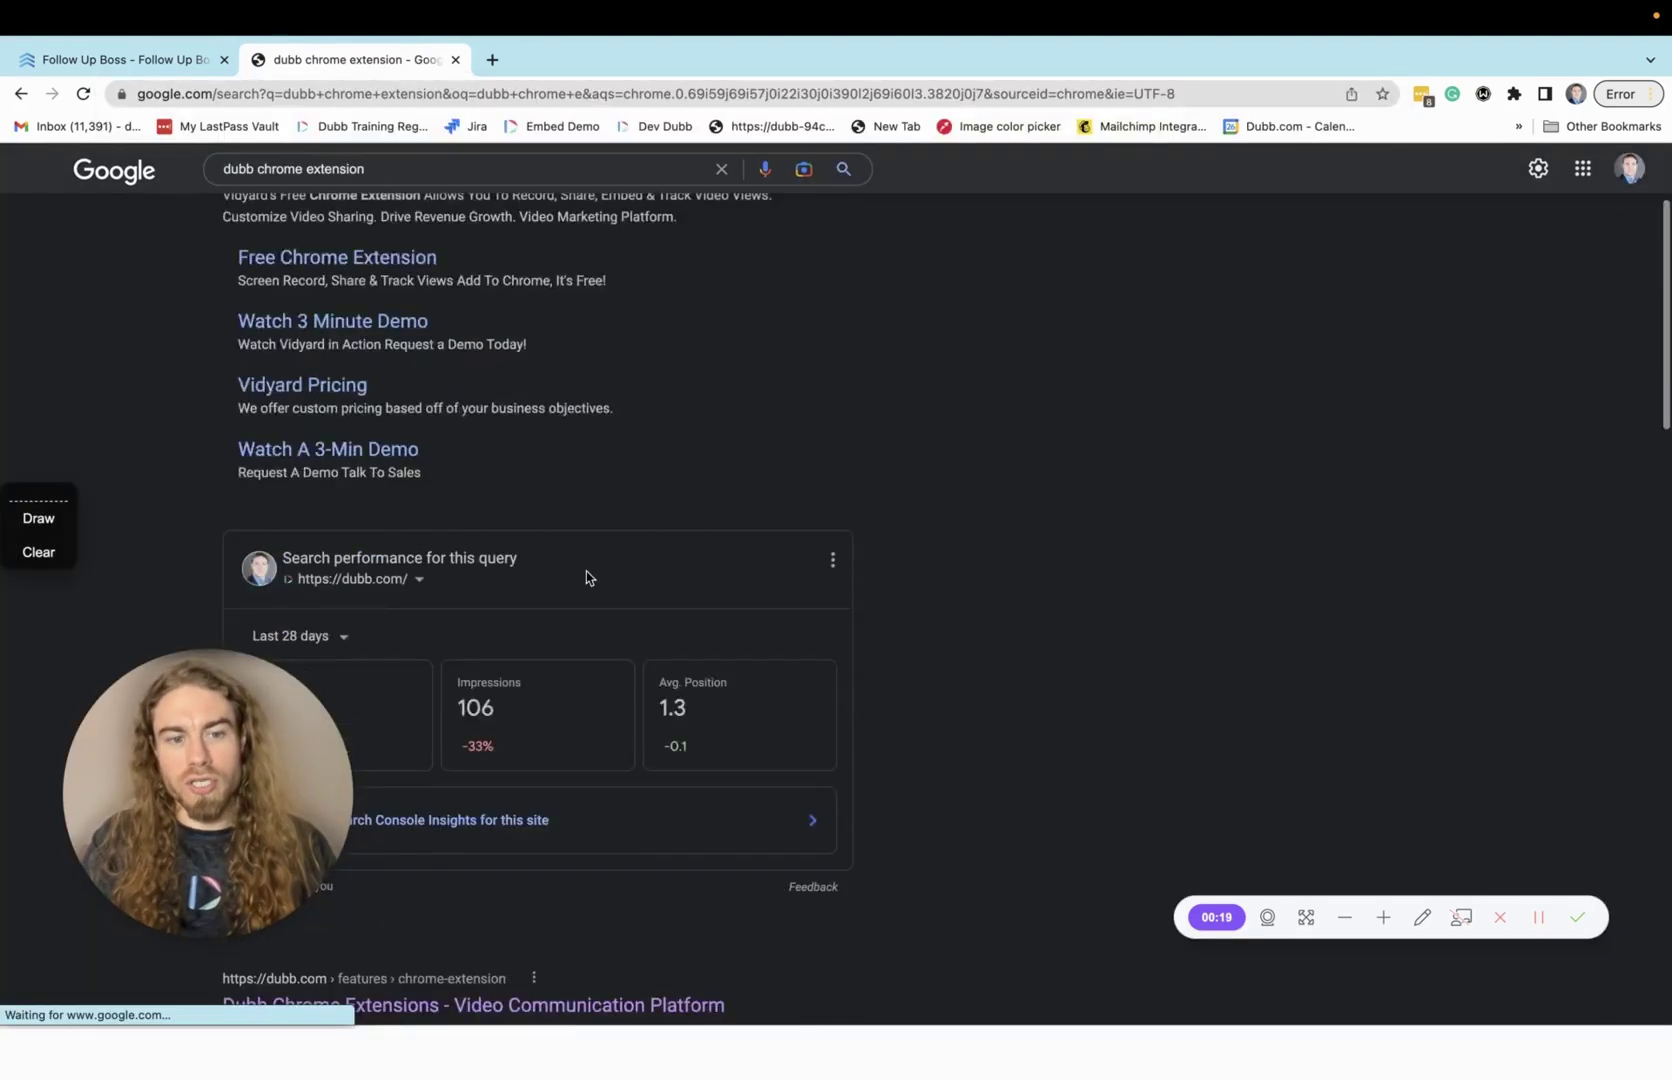
{"action": "scroll", "coordinate": [587, 571], "scroll_direction": "down", "scroll_amount": 4}
{"action": "scroll", "coordinate": [587, 577], "scroll_direction": "down", "scroll_amount": 3}
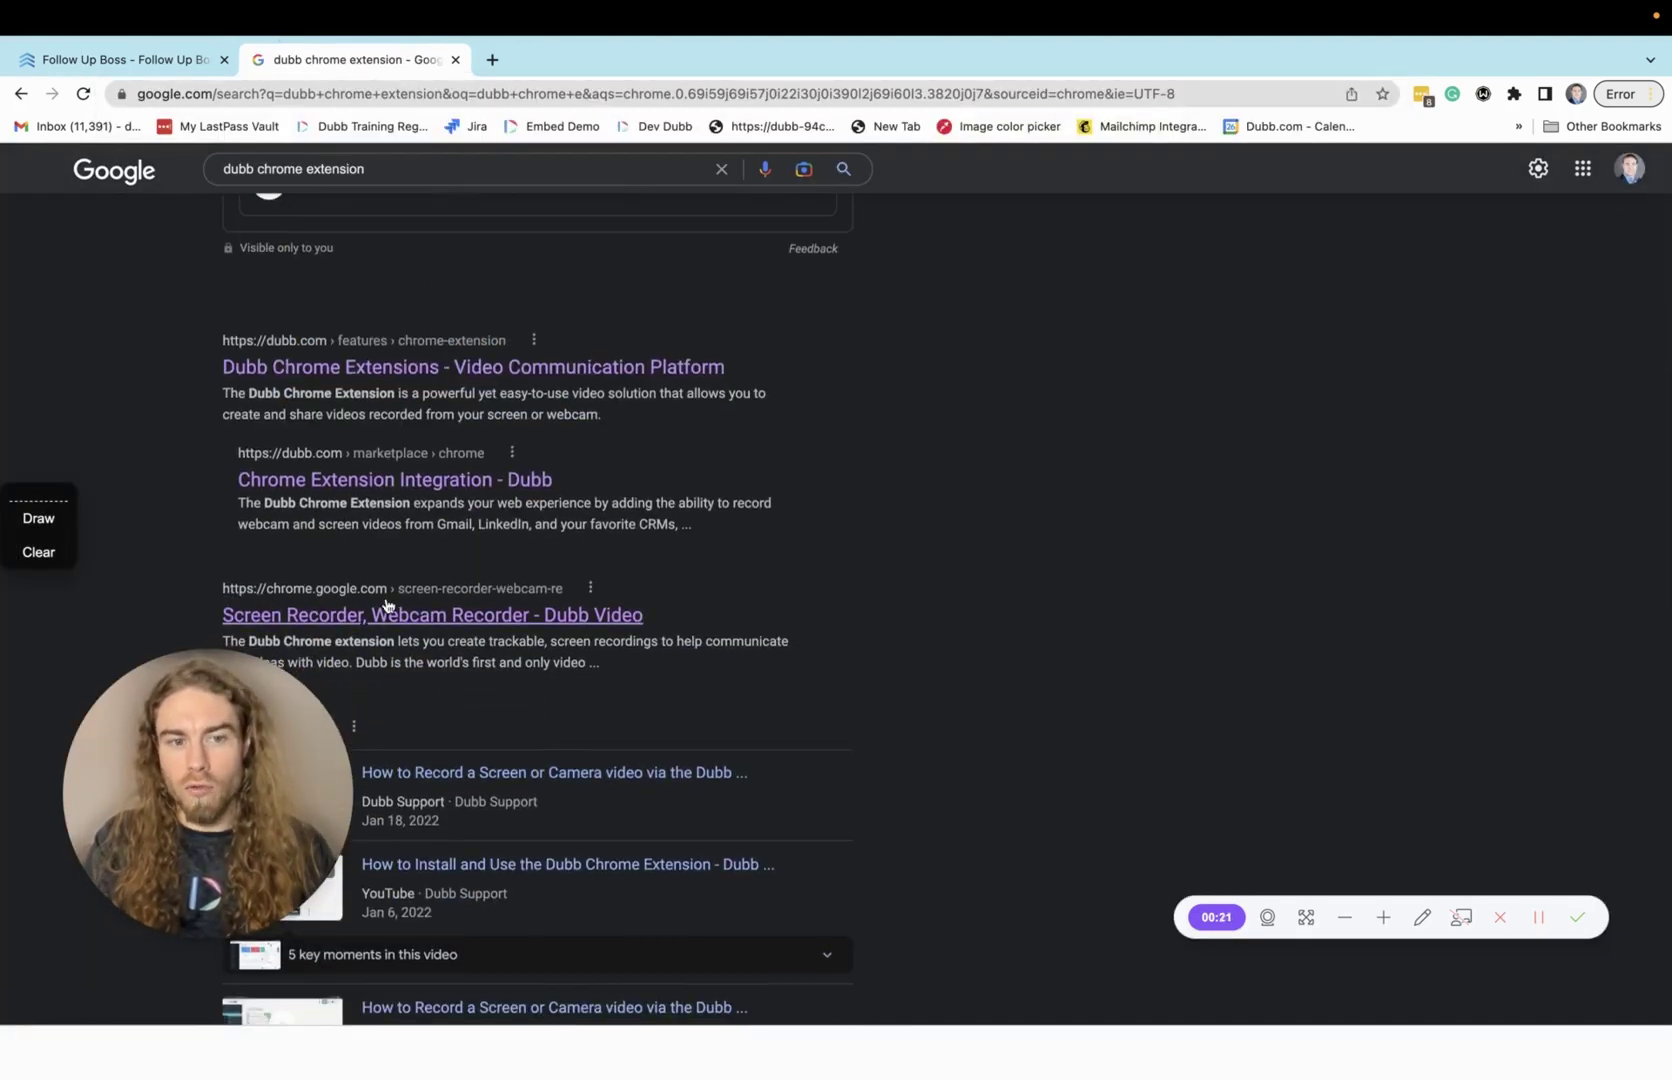
Add the Dubb screen recorder to Chrome from its Web Store listing
{"action": "left_click", "coordinate": [413, 618]}
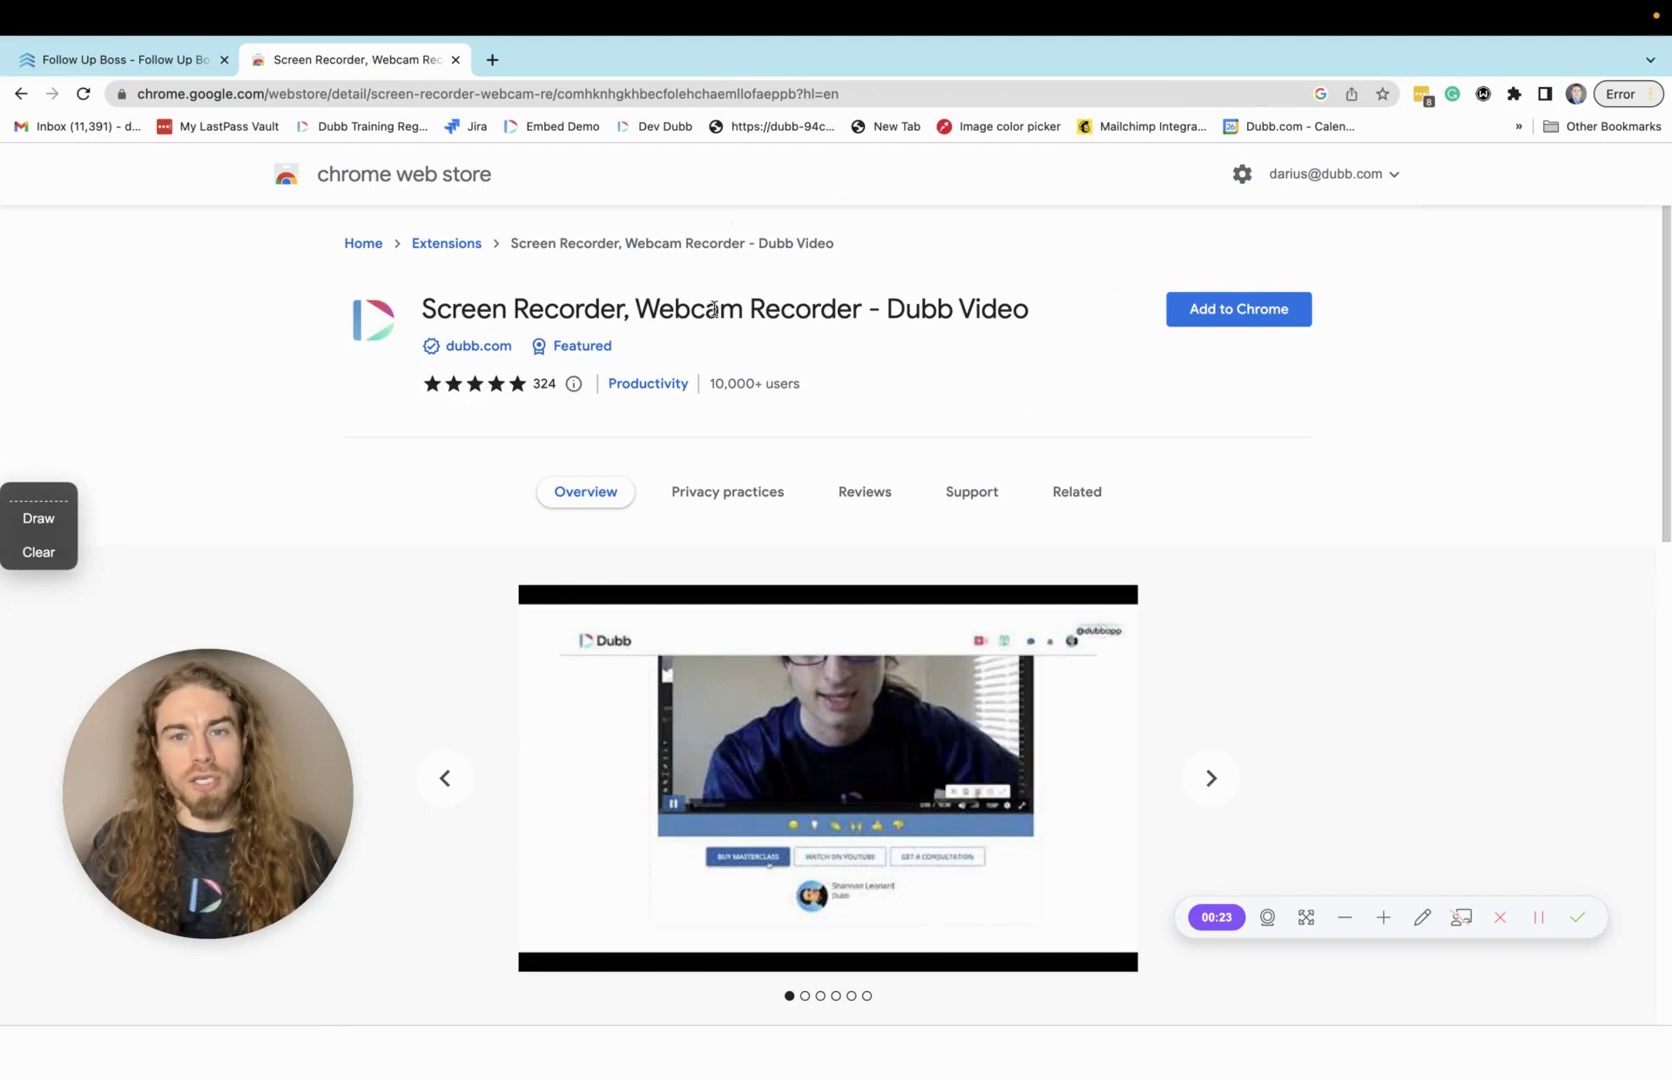
{"action": "left_click", "coordinate": [1232, 311]}
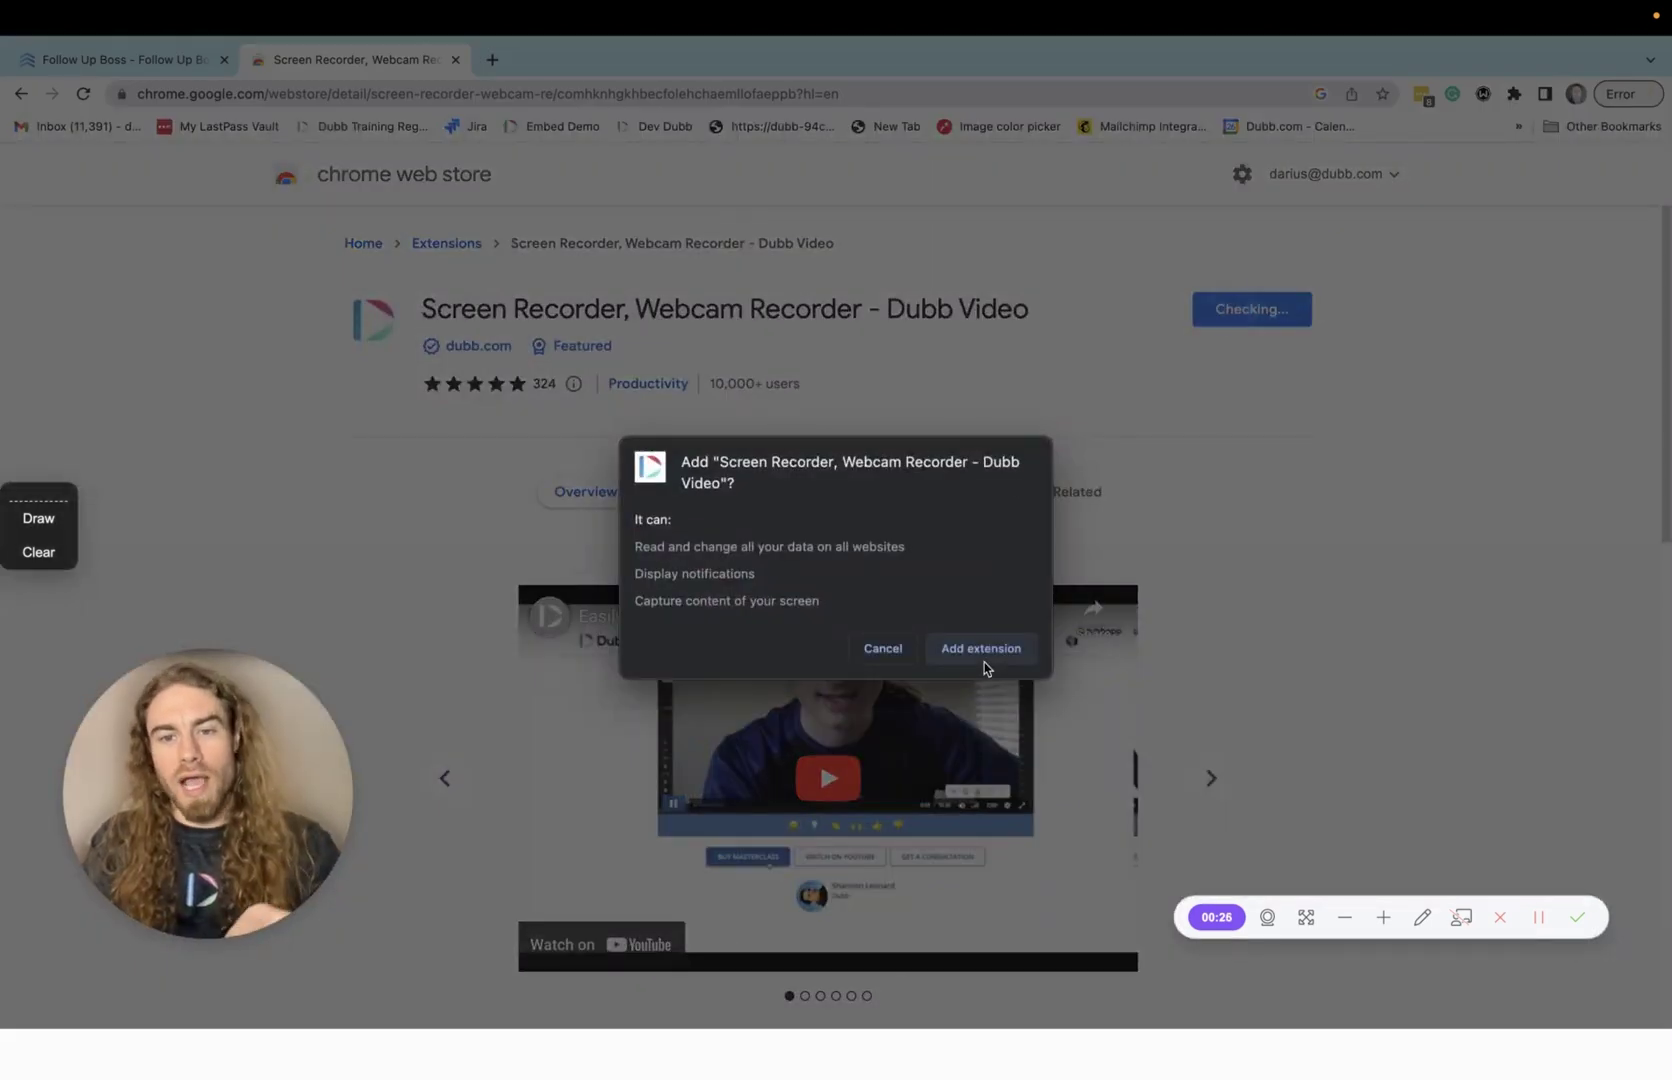
{"action": "left_click", "coordinate": [984, 662]}
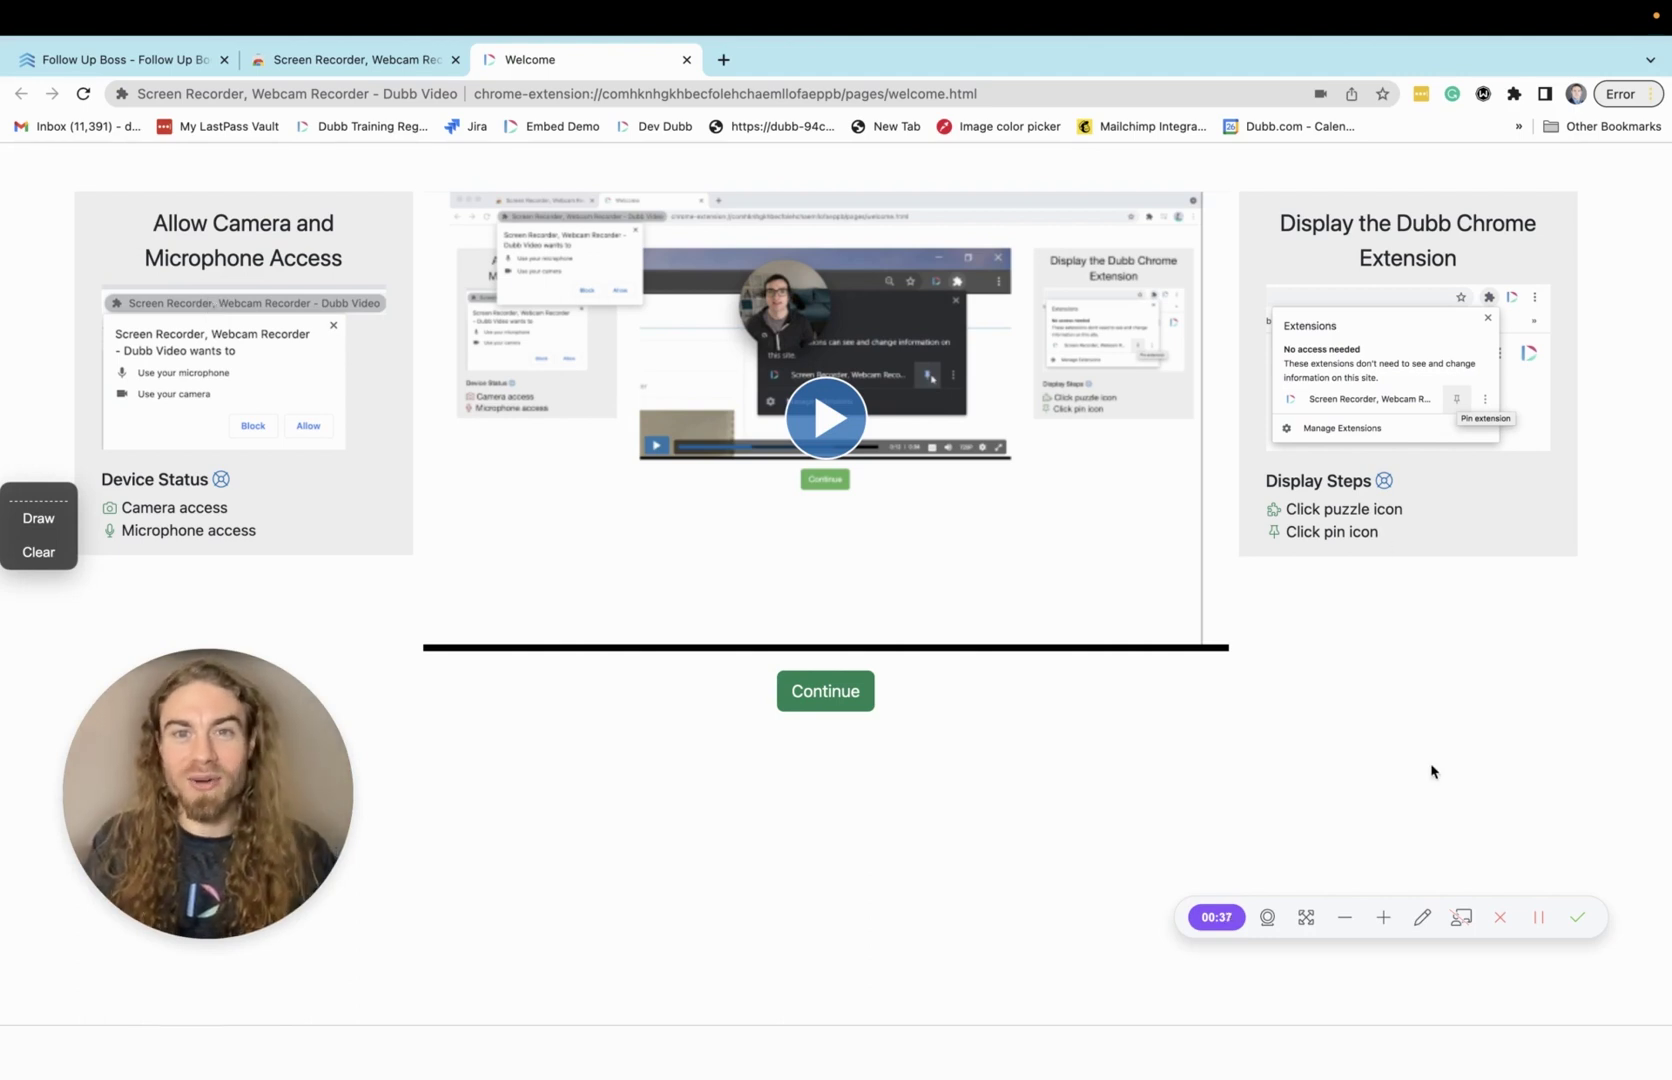
Pin the Dubb Screen Recorder extension to the Chrome toolbar
{"action": "left_click", "coordinate": [1514, 95]}
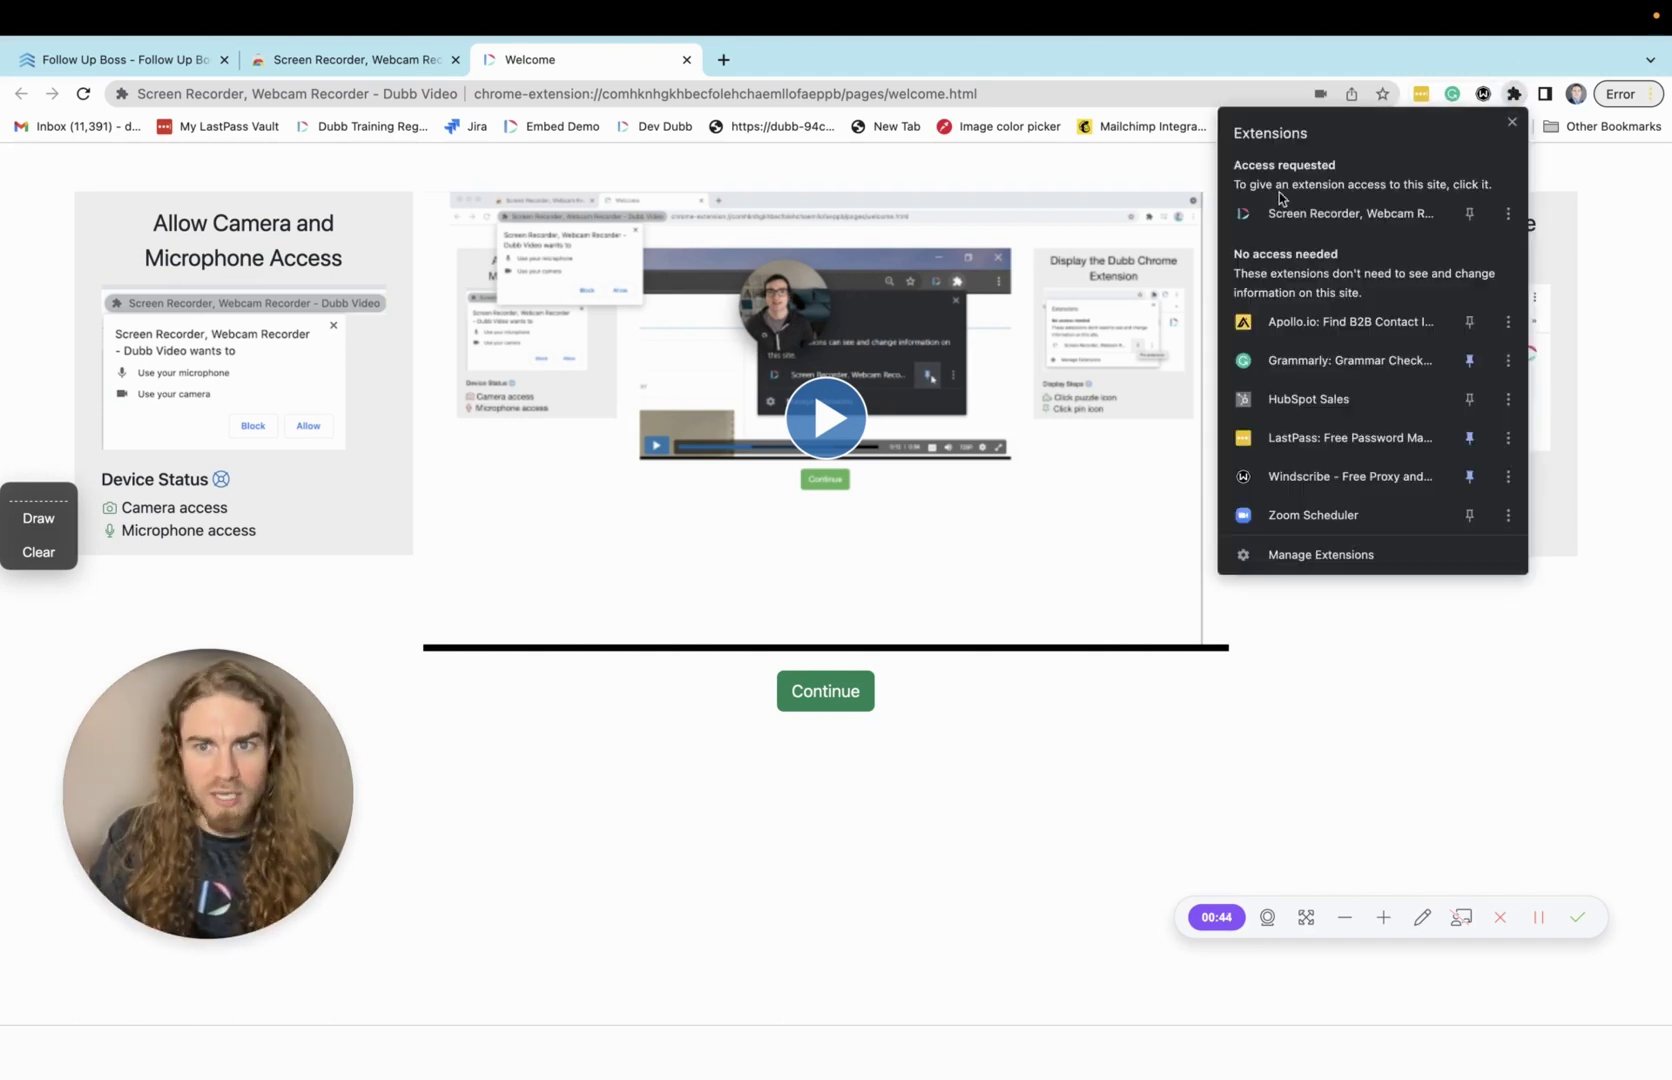
{"action": "left_click", "coordinate": [1470, 216]}
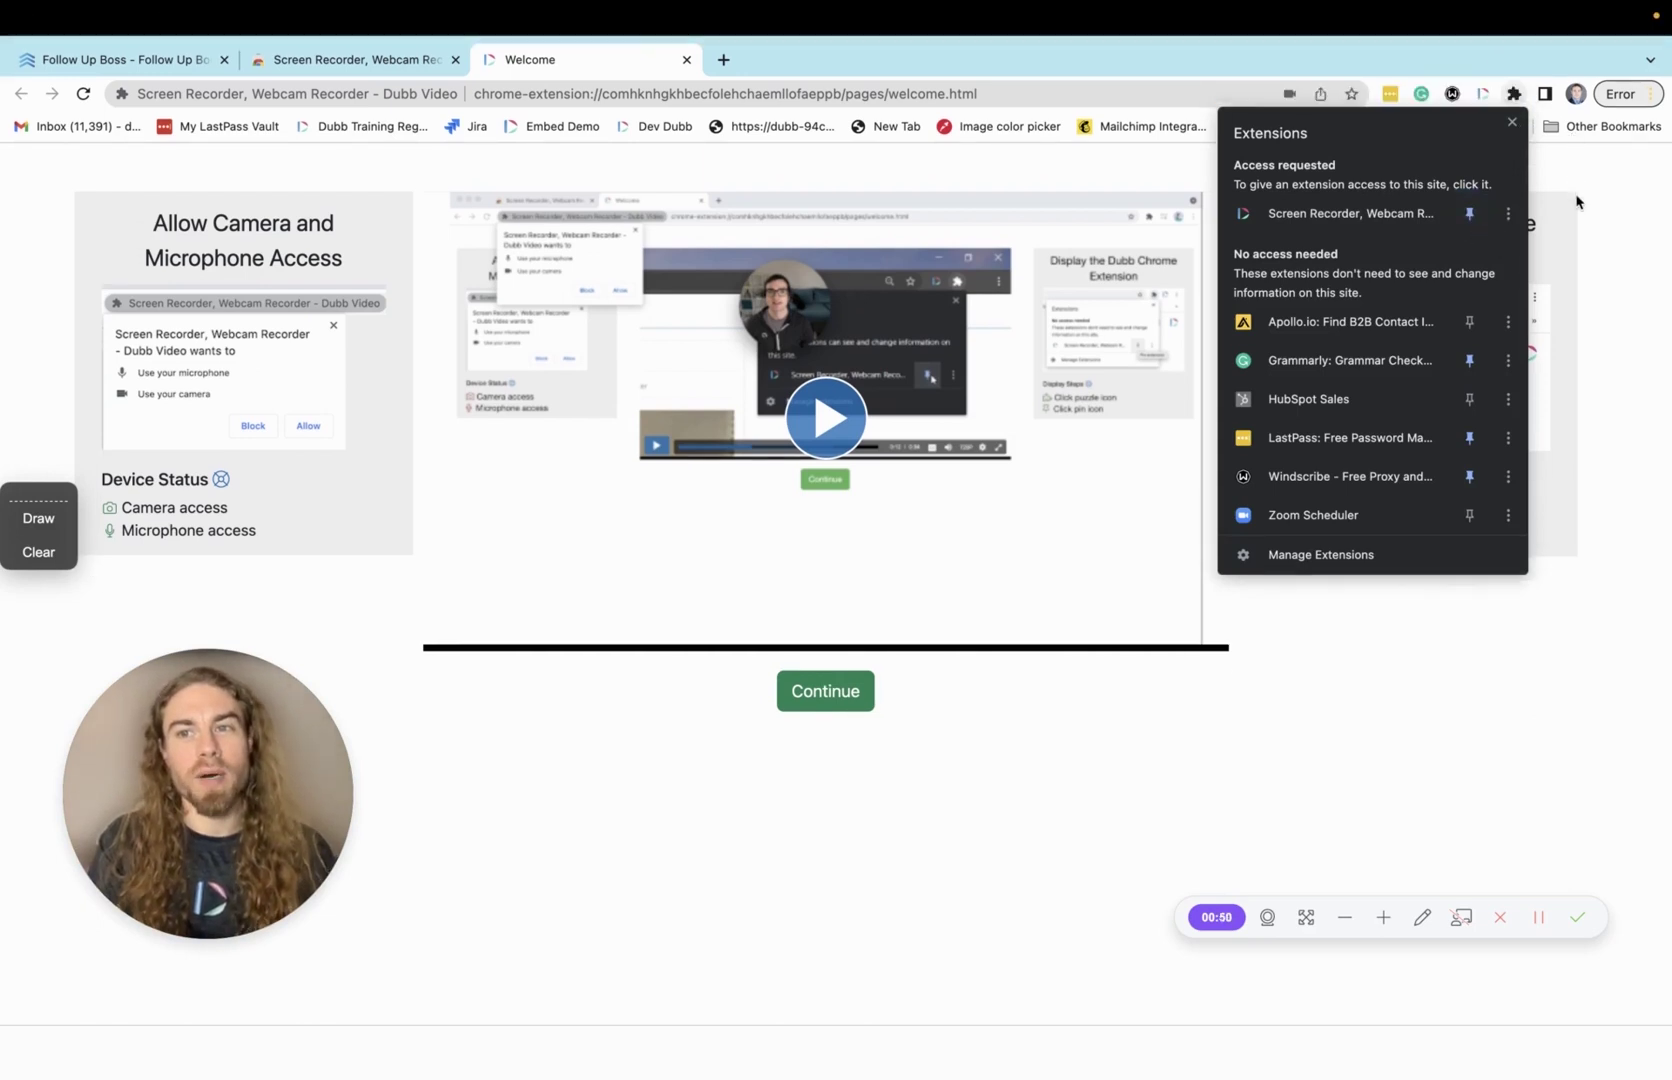
{"action": "left_click", "coordinate": [1577, 202]}
Log in to Dubb through the extension, then return to the Follow Up Boss tab
{"action": "left_click", "coordinate": [1483, 95]}
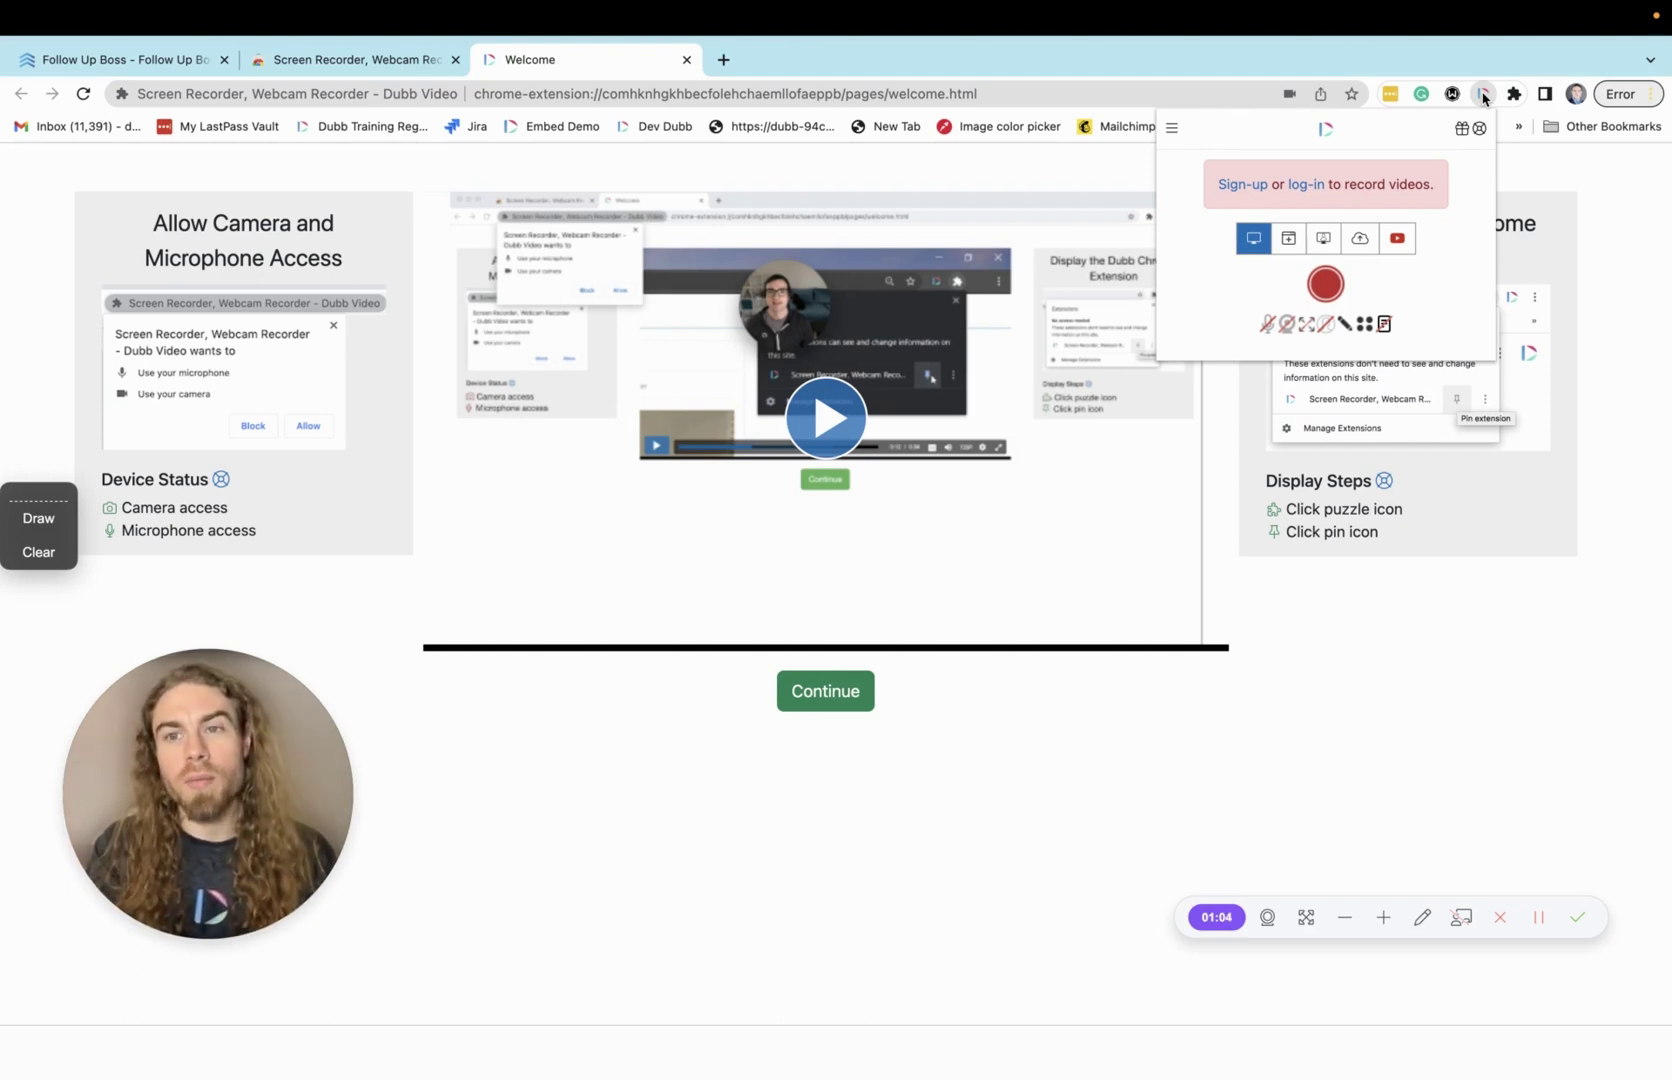
{"action": "left_click", "coordinate": [1308, 186]}
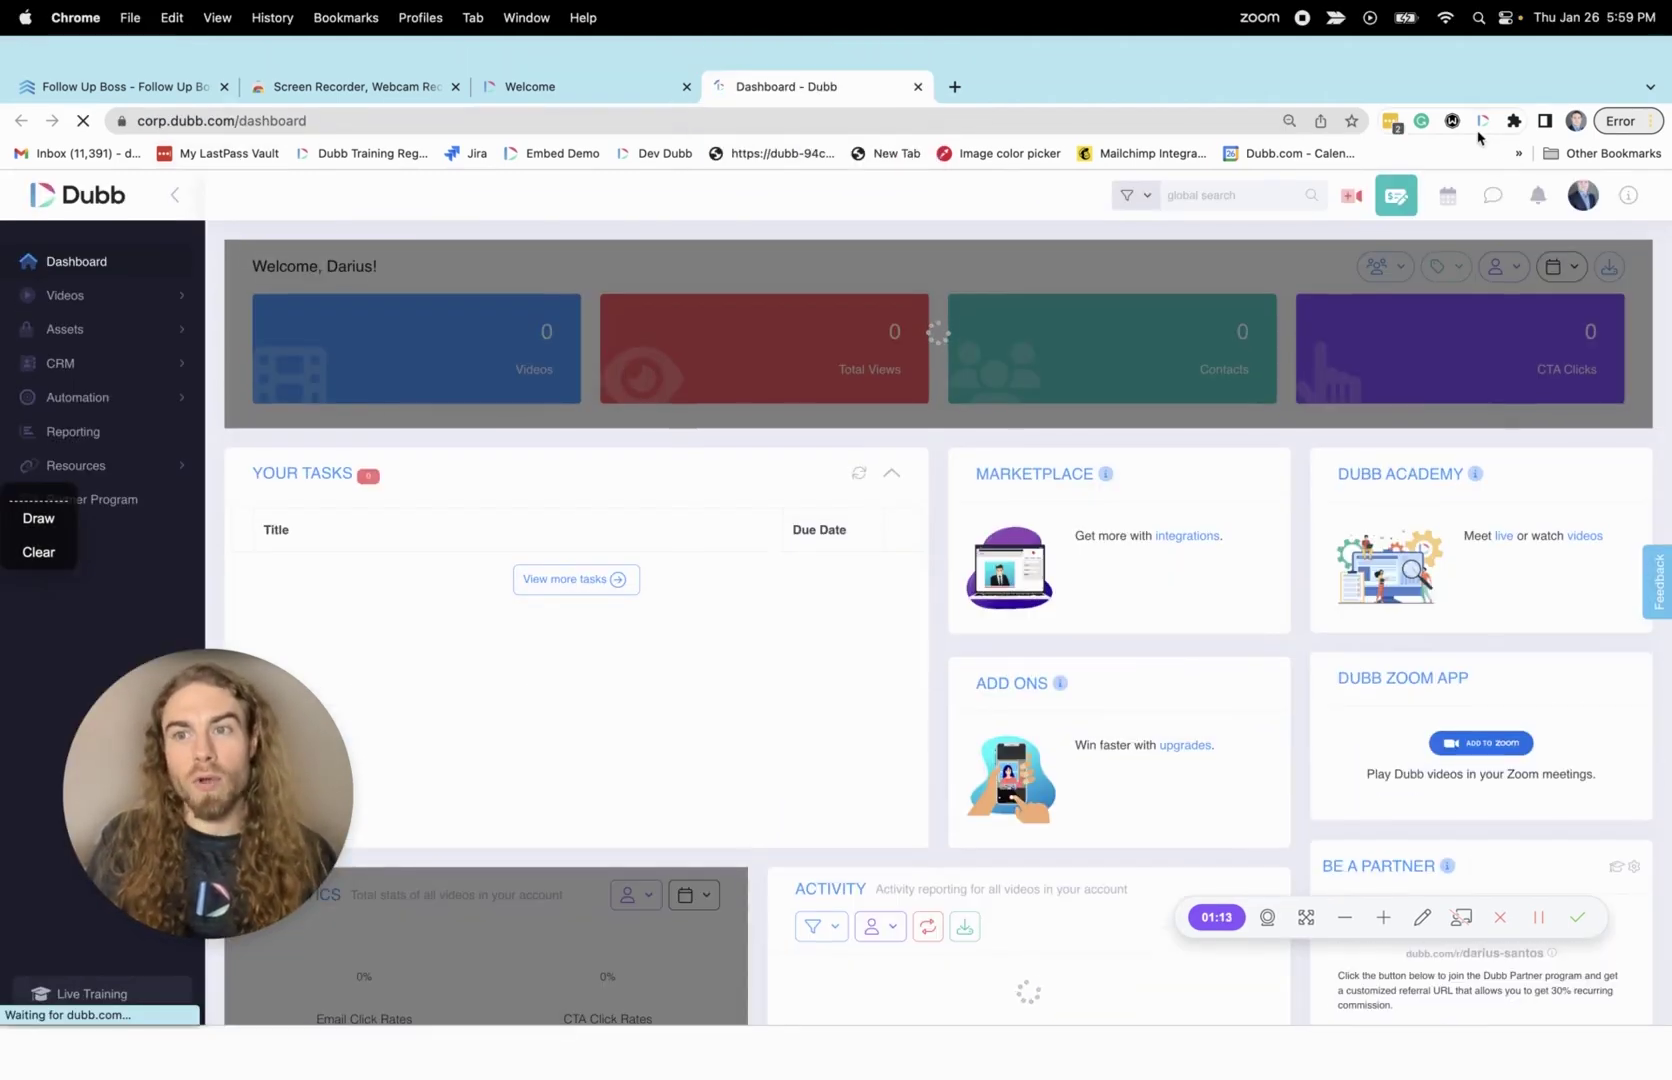
{"action": "left_click", "coordinate": [1482, 121]}
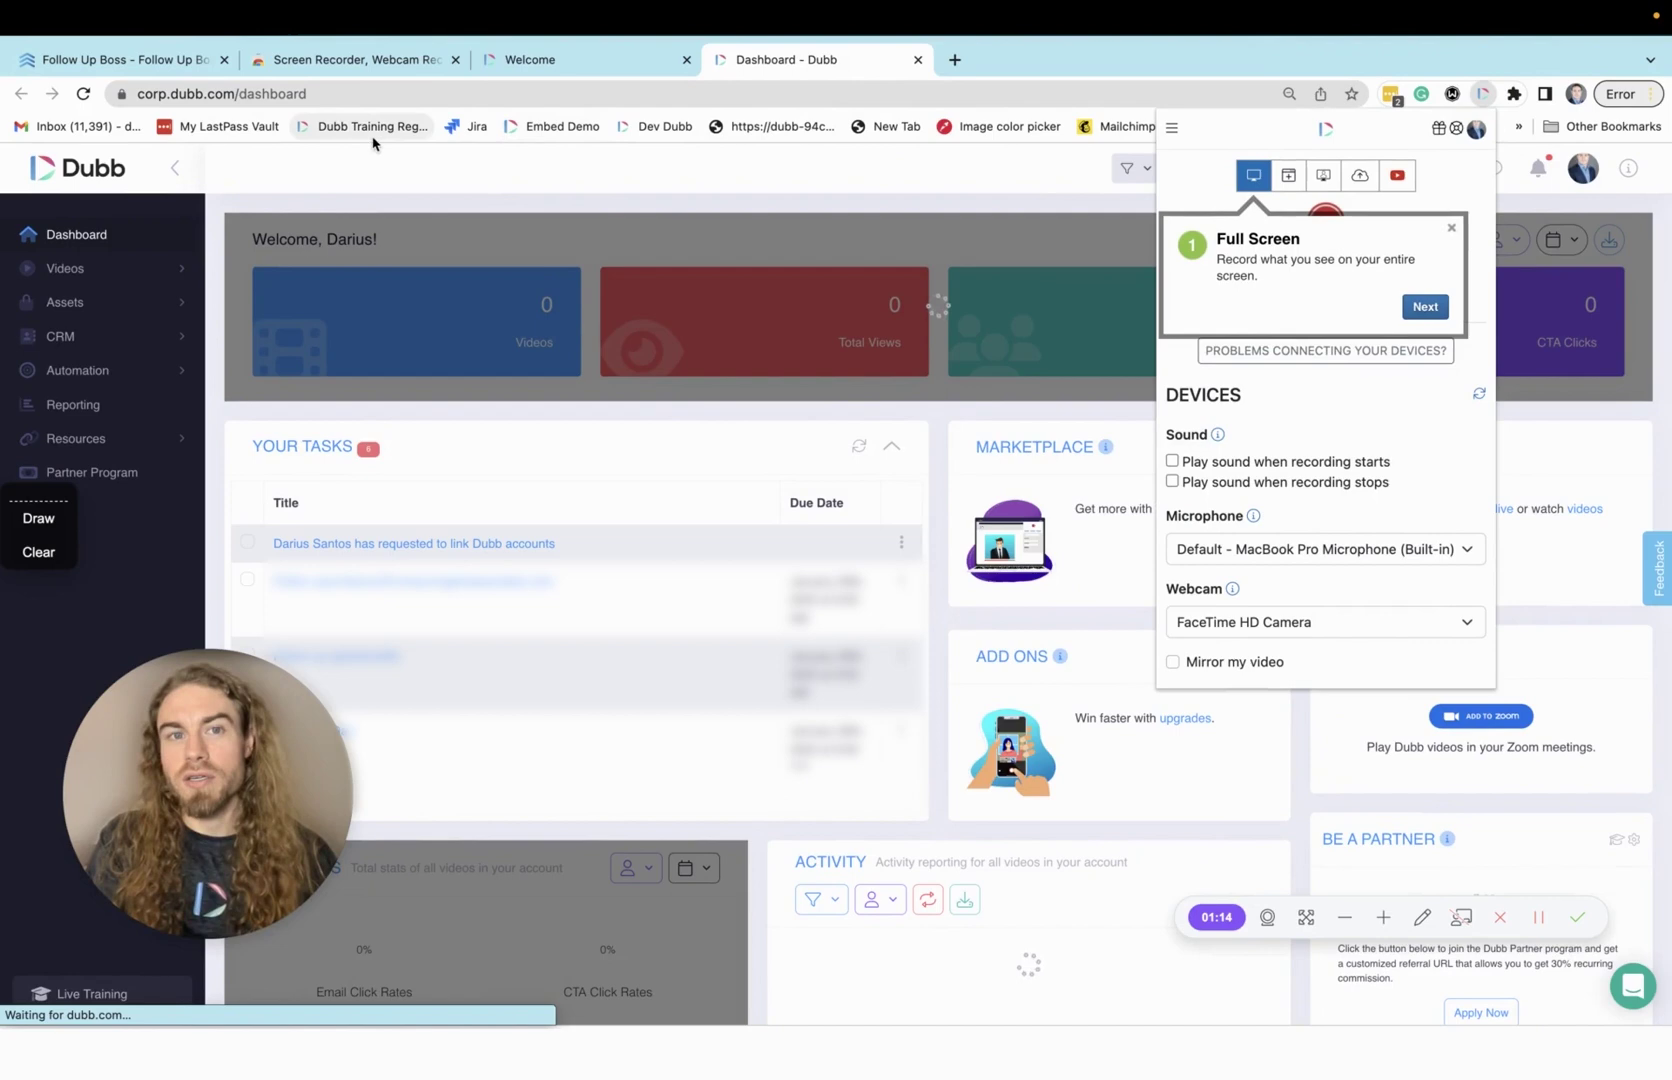
{"action": "left_click", "coordinate": [153, 62]}
Reload the contact page and check the Text and Send Email composers for Dubb
{"action": "left_click", "coordinate": [82, 95]}
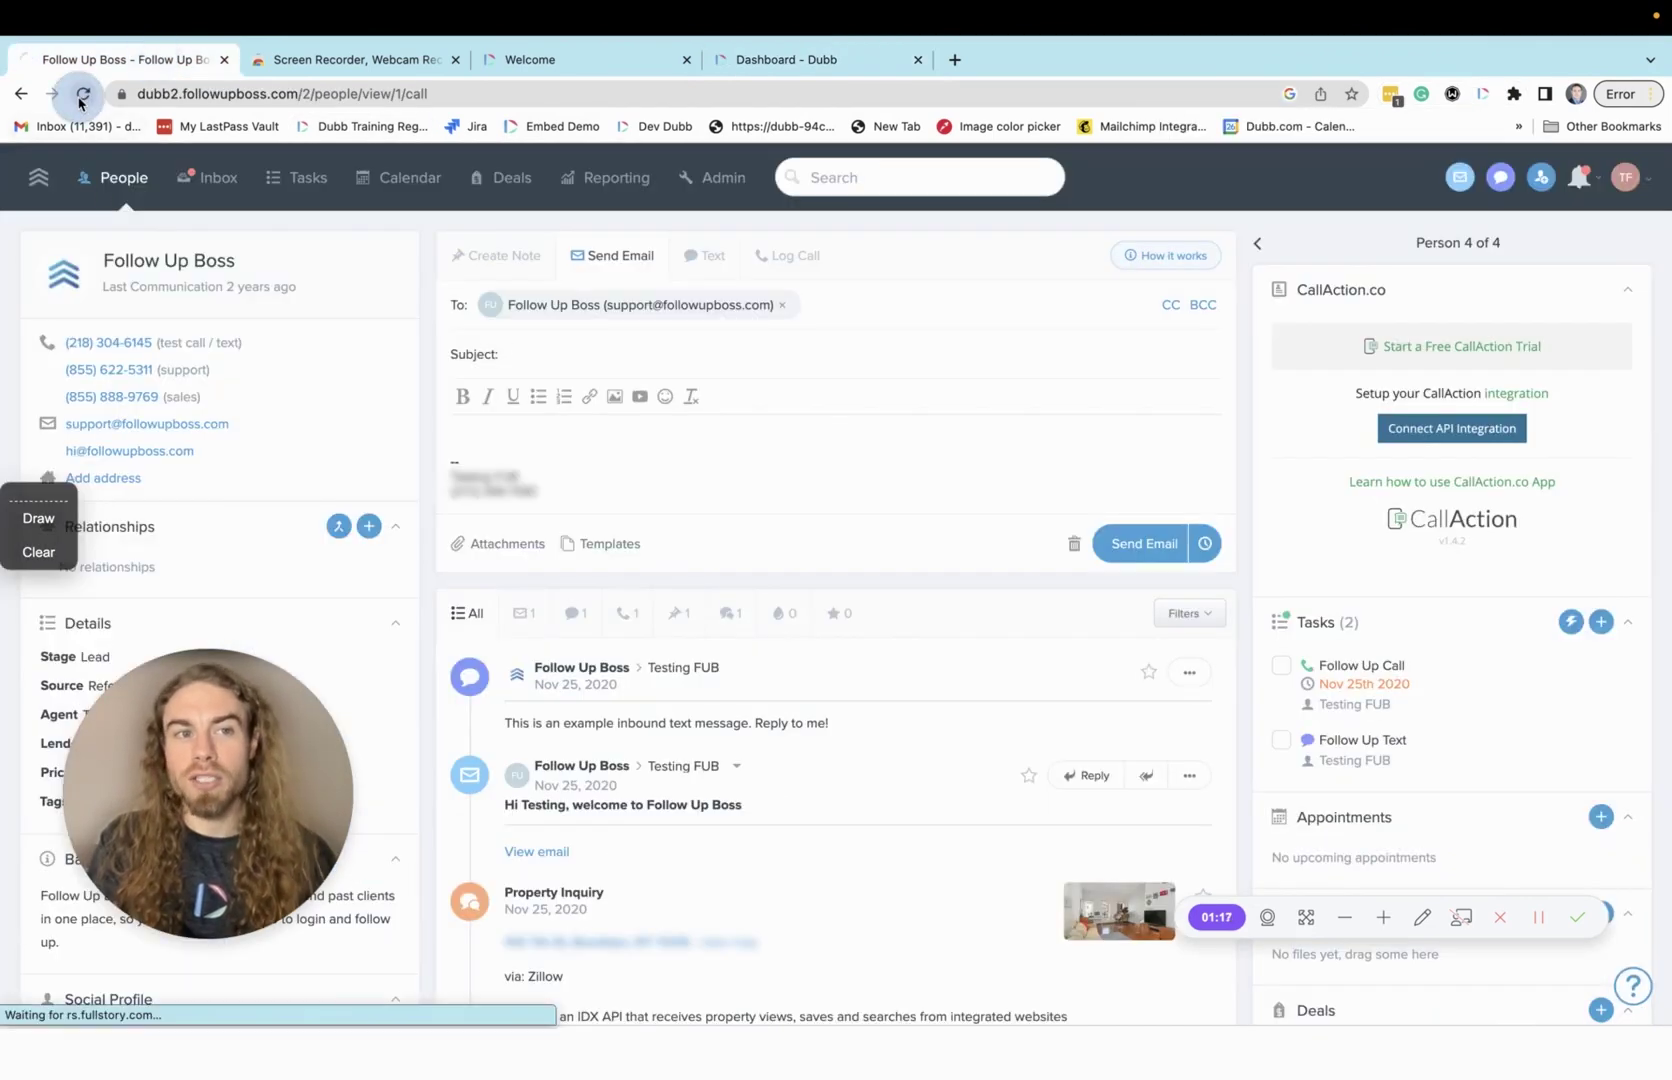
{"action": "left_click", "coordinate": [706, 255]}
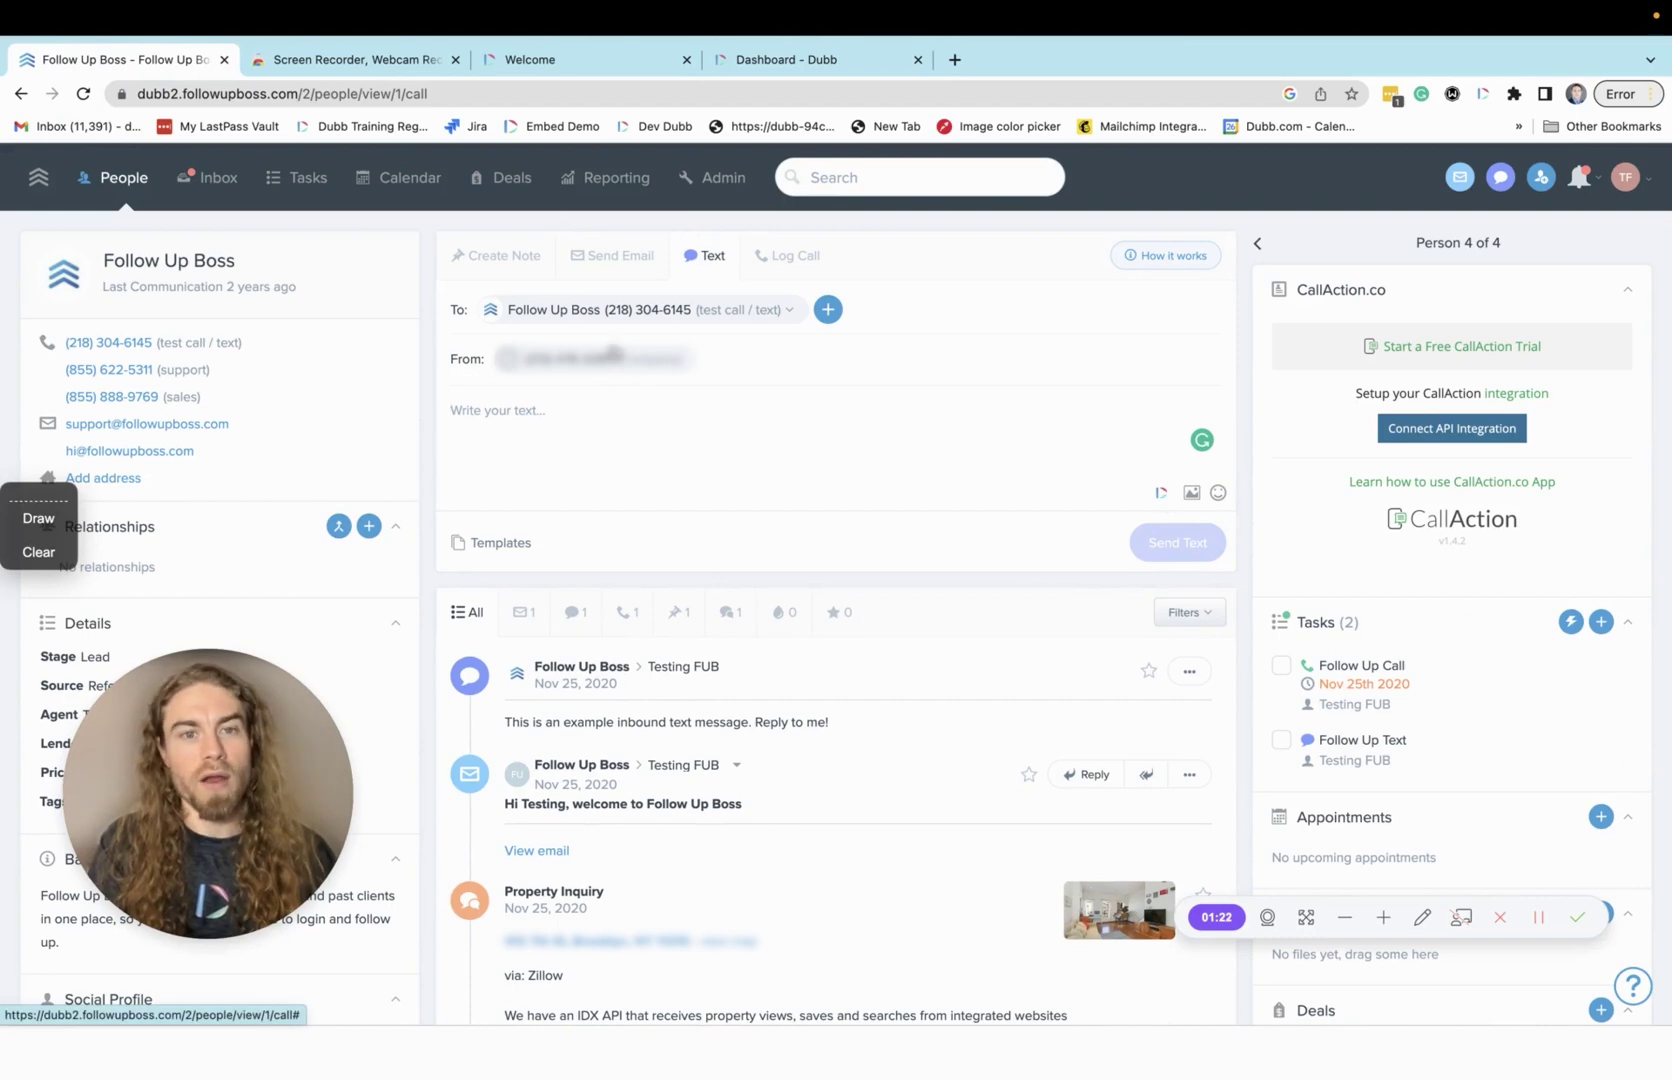
{"action": "left_click", "coordinate": [612, 257]}
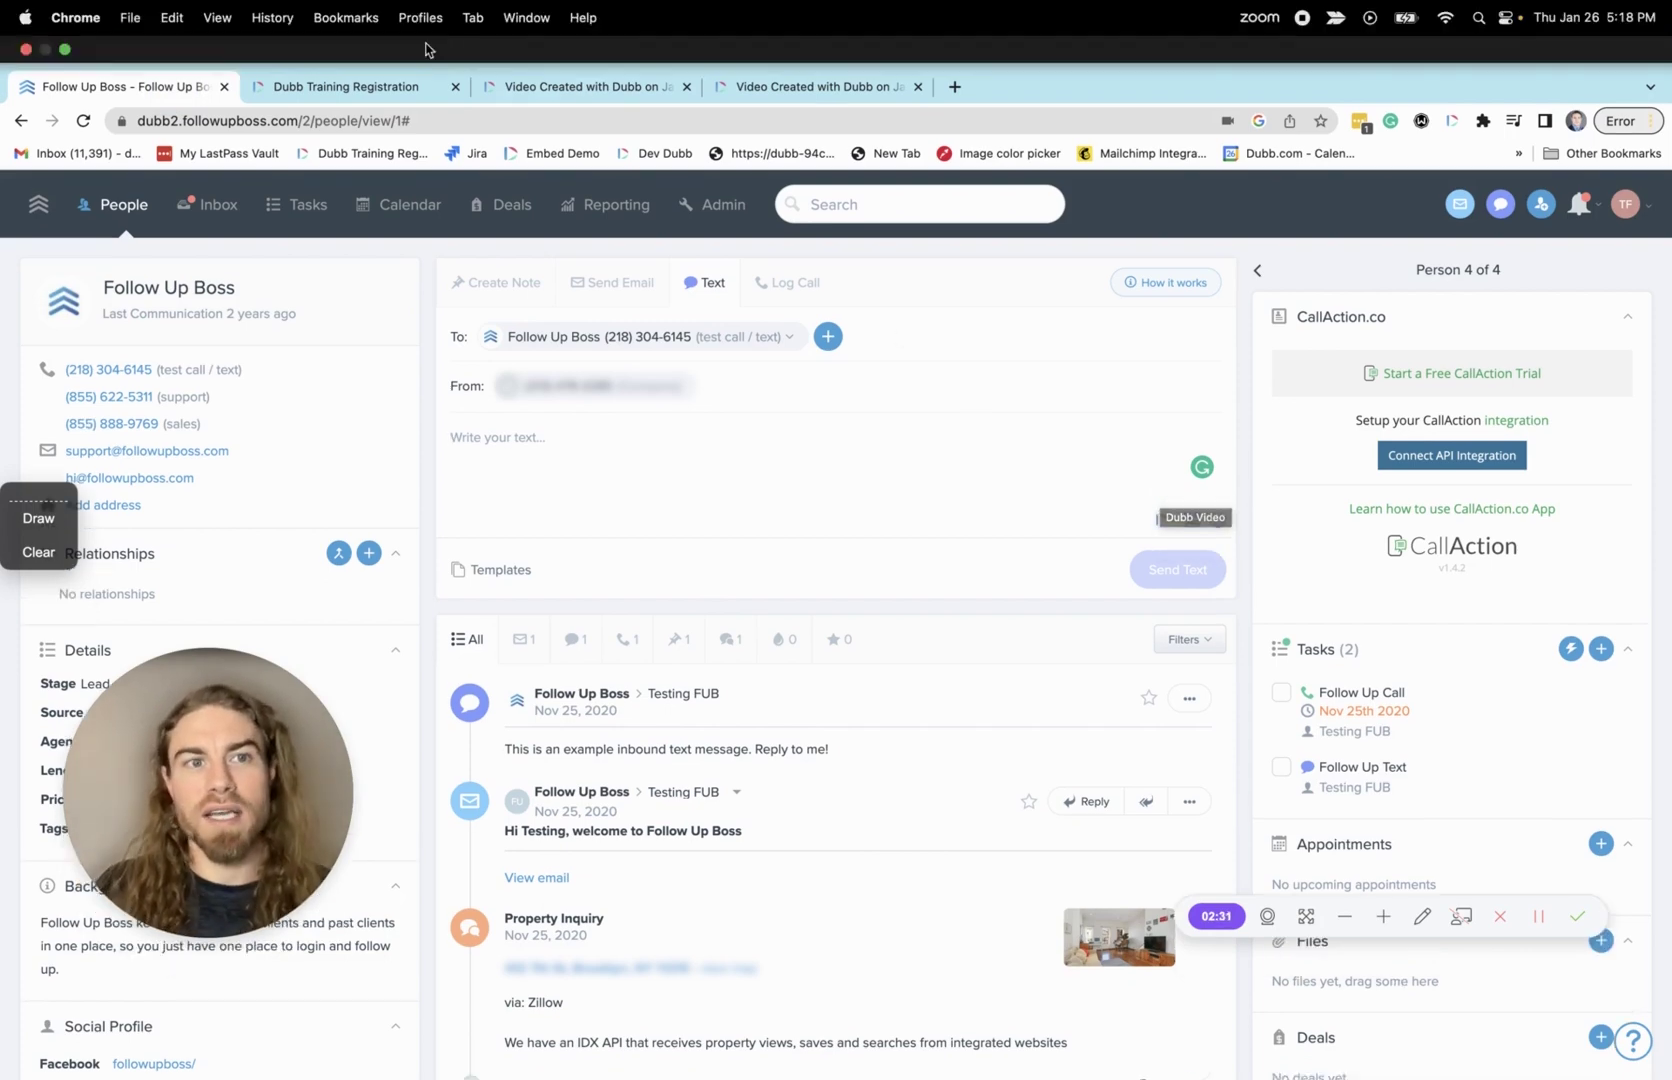
Go to Dubb's Marketplace via account settings and install the FollowUpBoss extension
{"action": "left_click", "coordinate": [575, 87]}
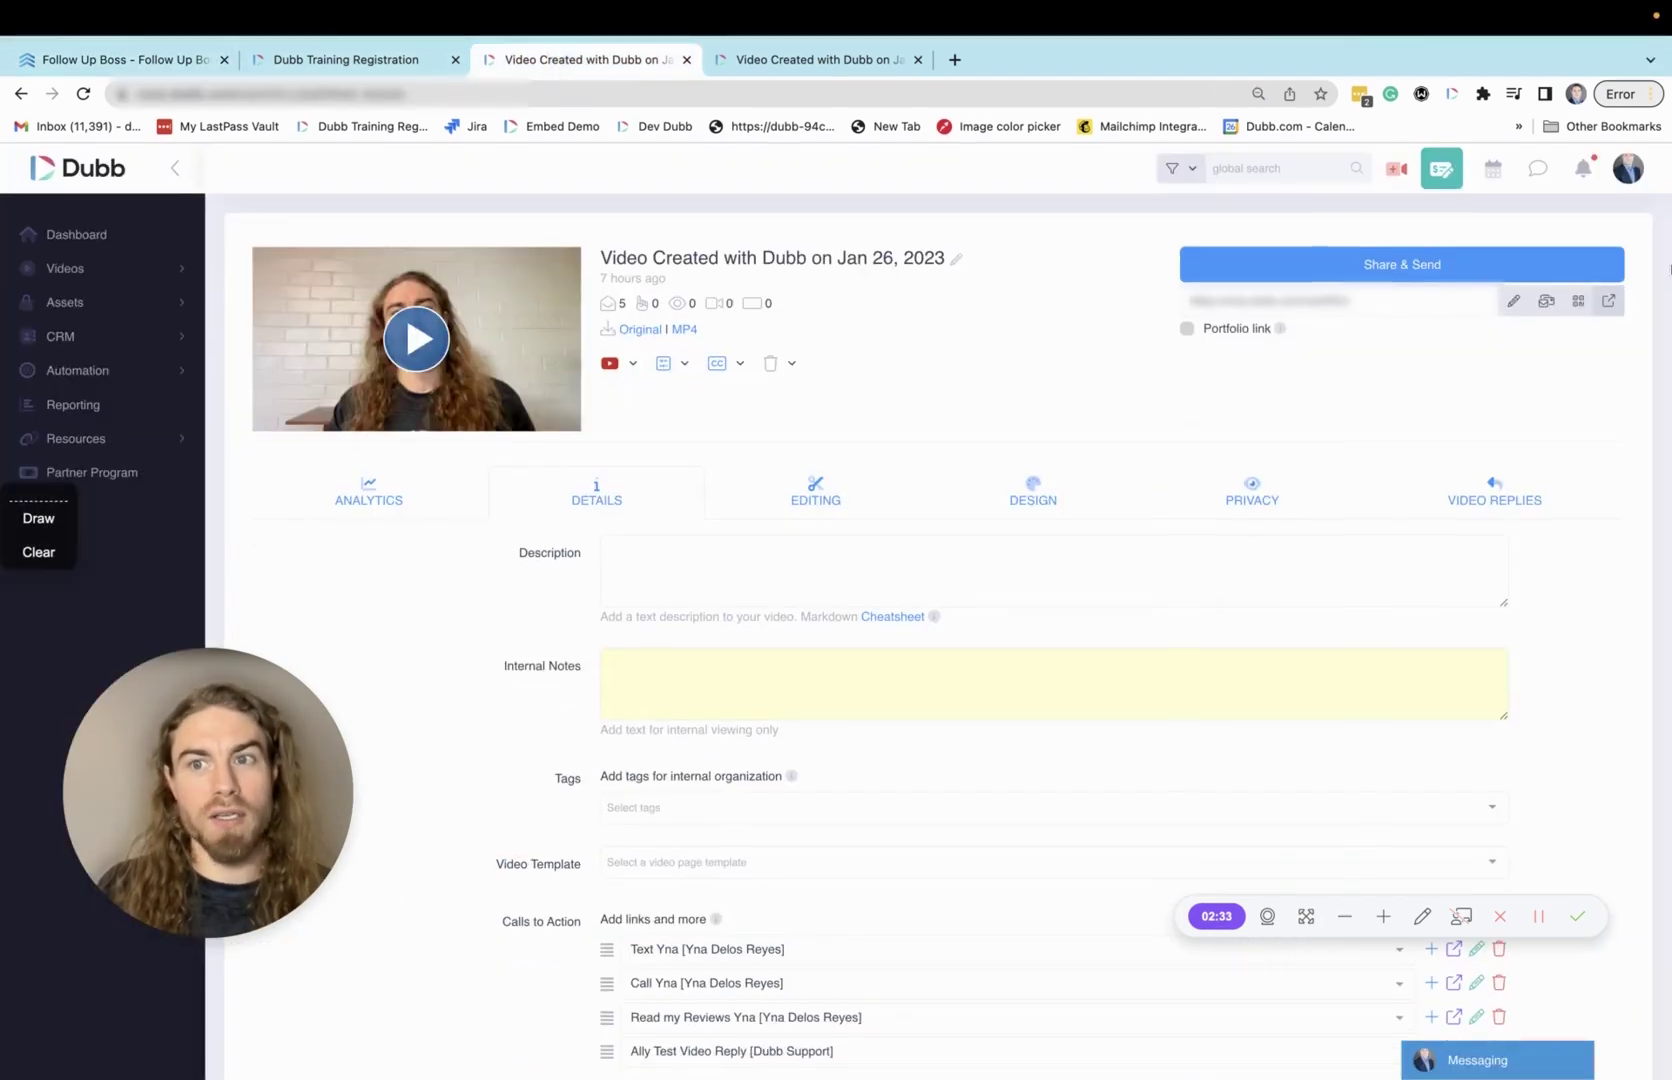
{"action": "left_click", "coordinate": [1511, 496]}
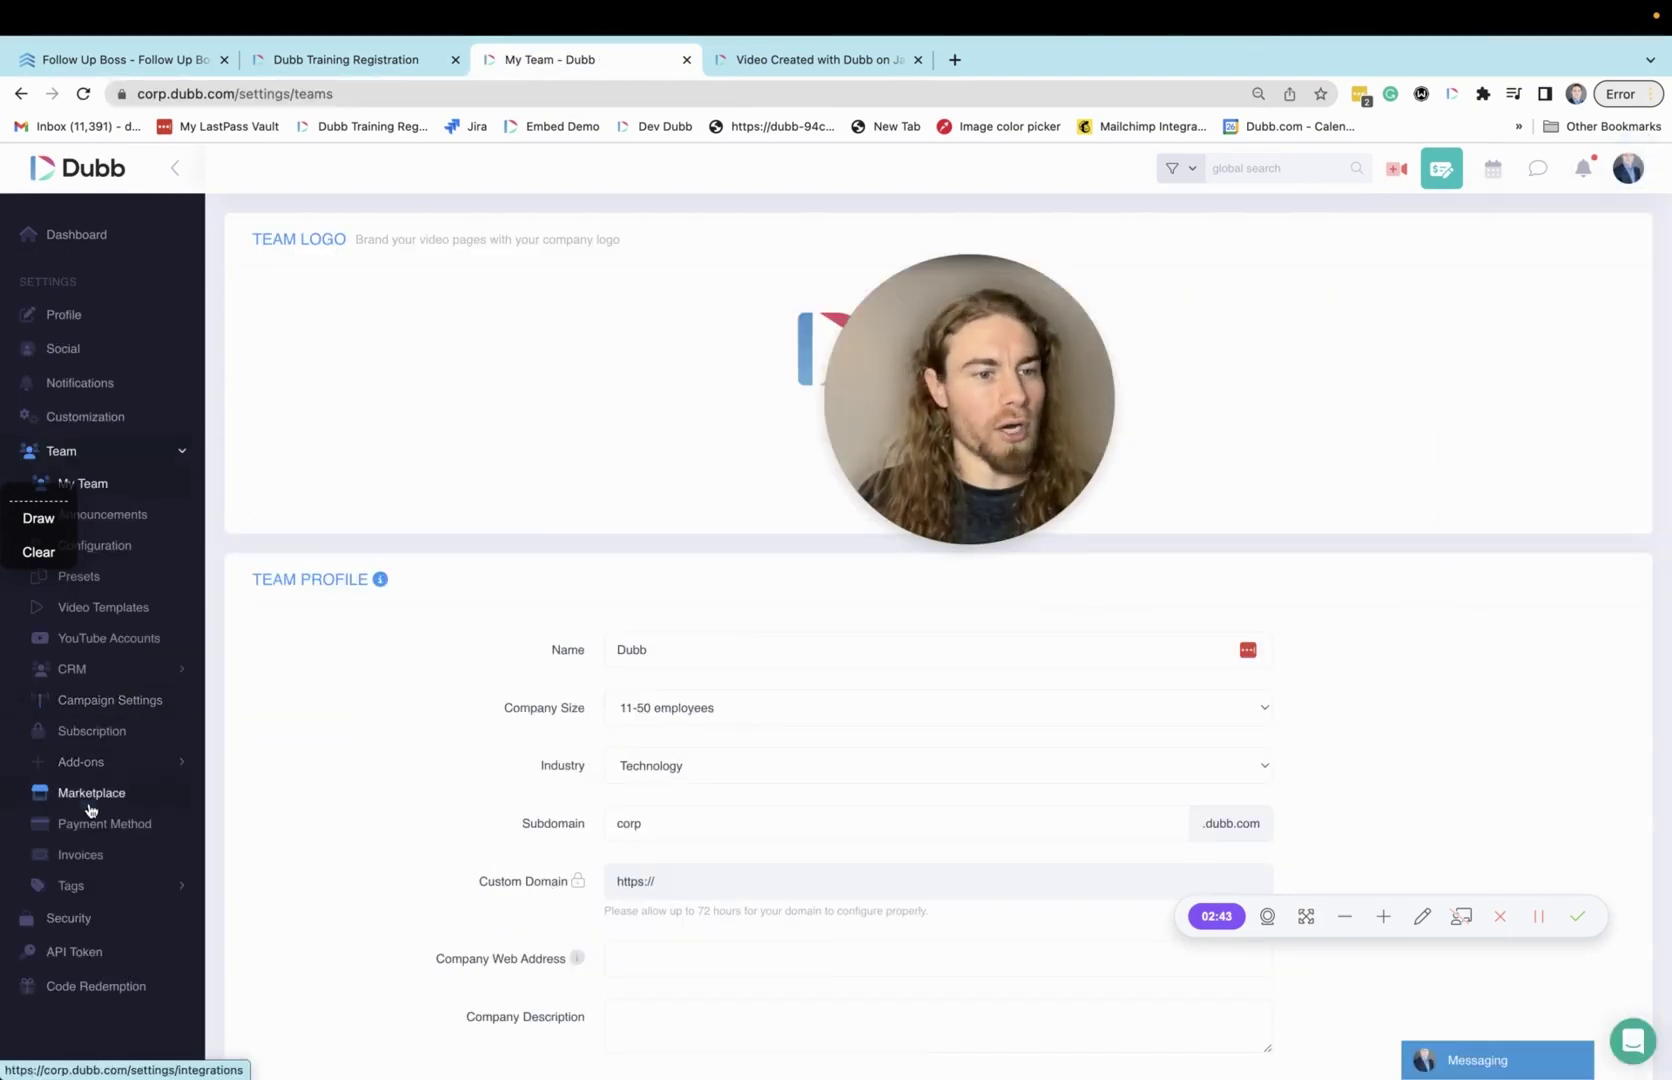
{"action": "left_click", "coordinate": [89, 805]}
{"action": "scroll", "coordinate": [1071, 735], "scroll_direction": "down", "scroll_amount": 5}
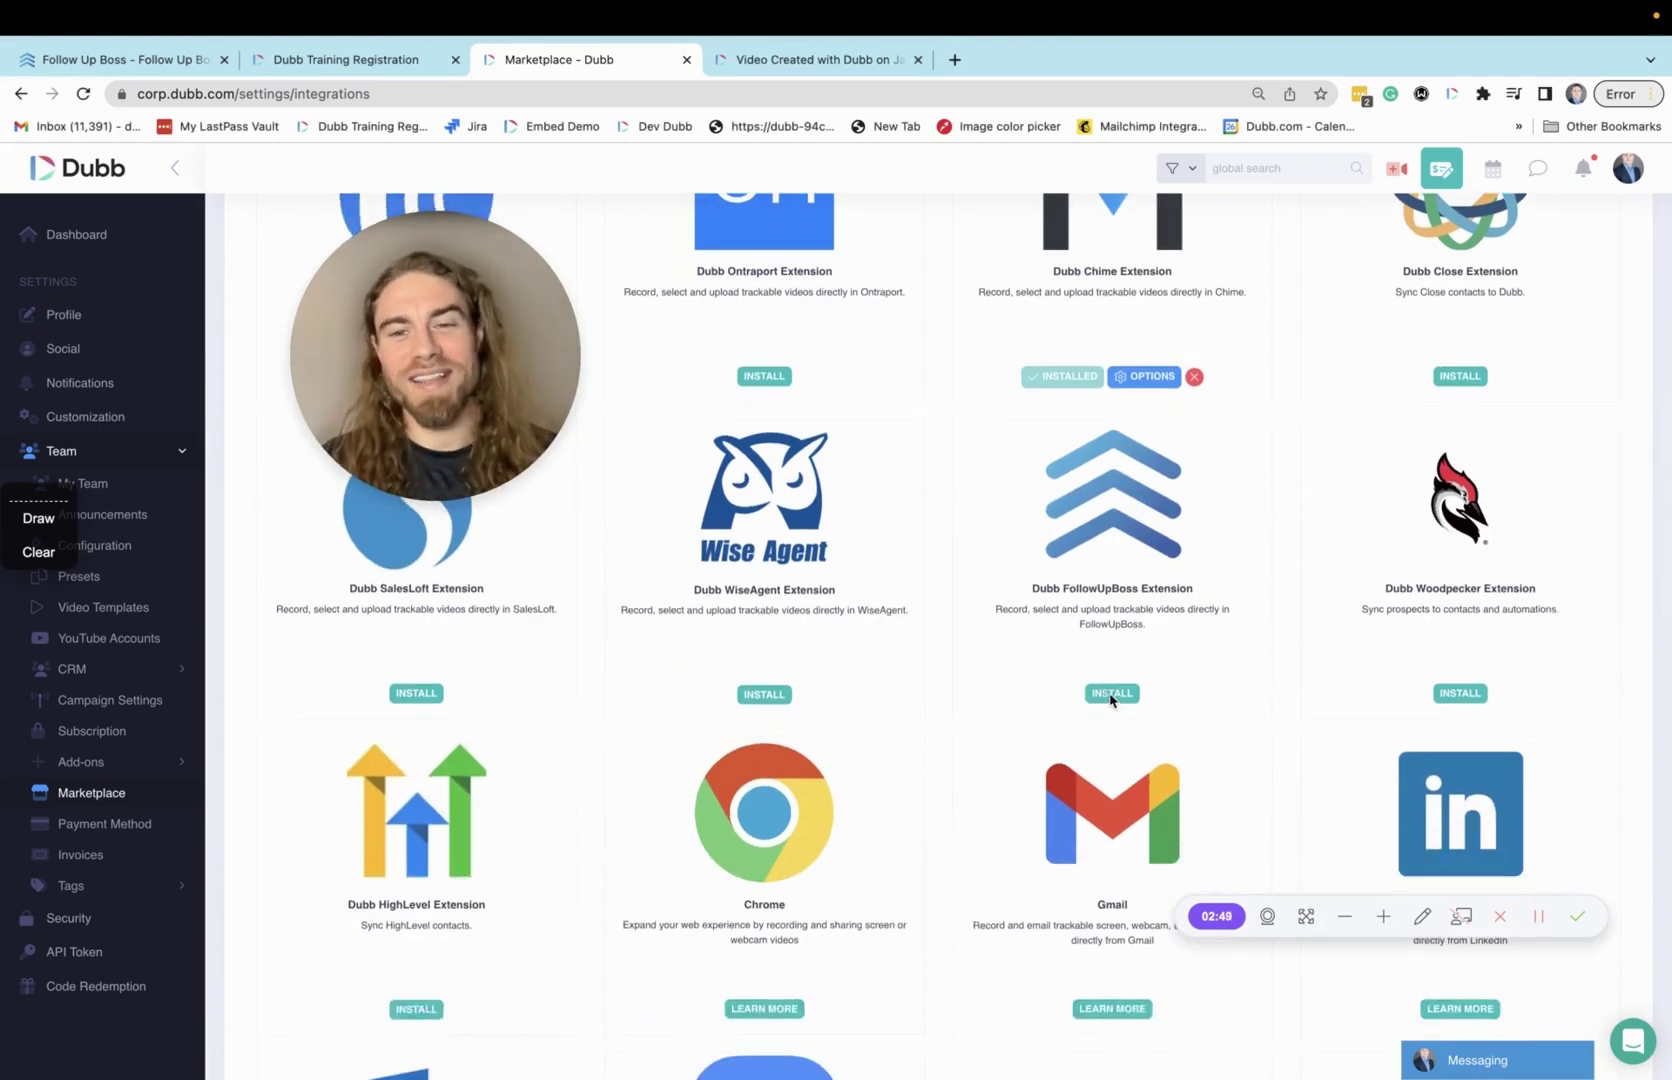
{"action": "left_click", "coordinate": [1111, 693]}
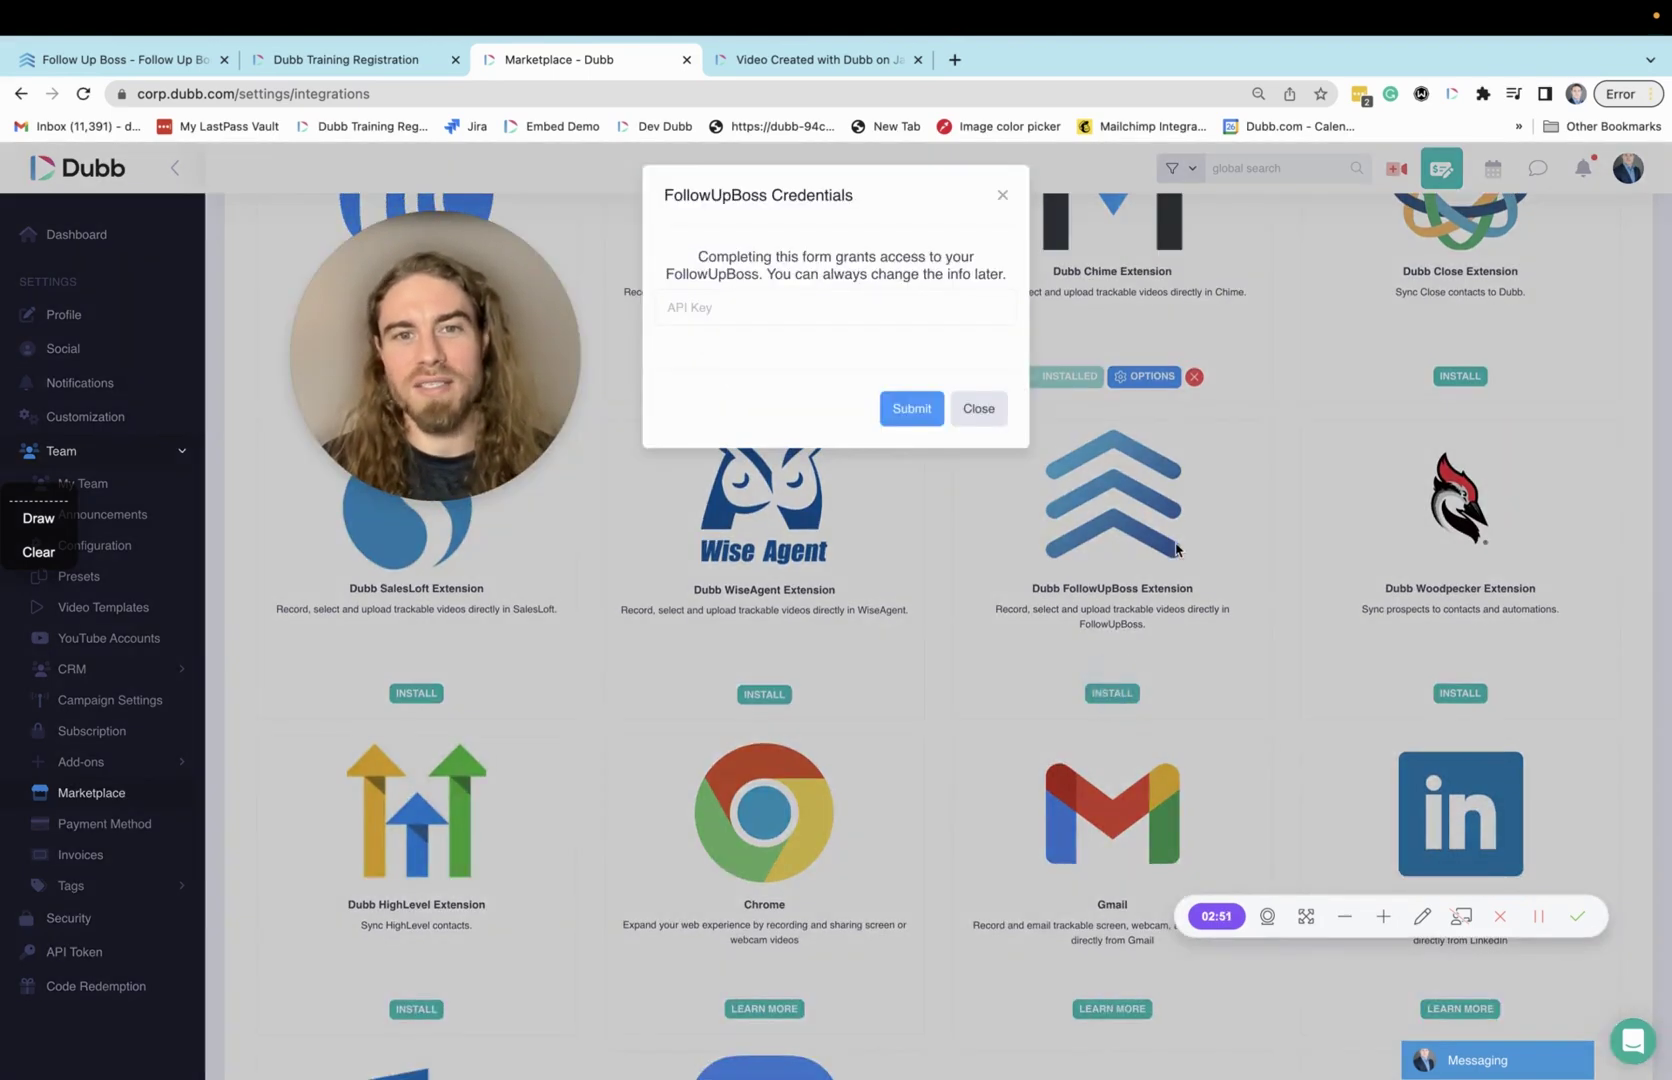
Review Follow Up Boss Admin's API Keys & Lead Email, then return to Dubb's credentials form
{"action": "left_click", "coordinate": [160, 60]}
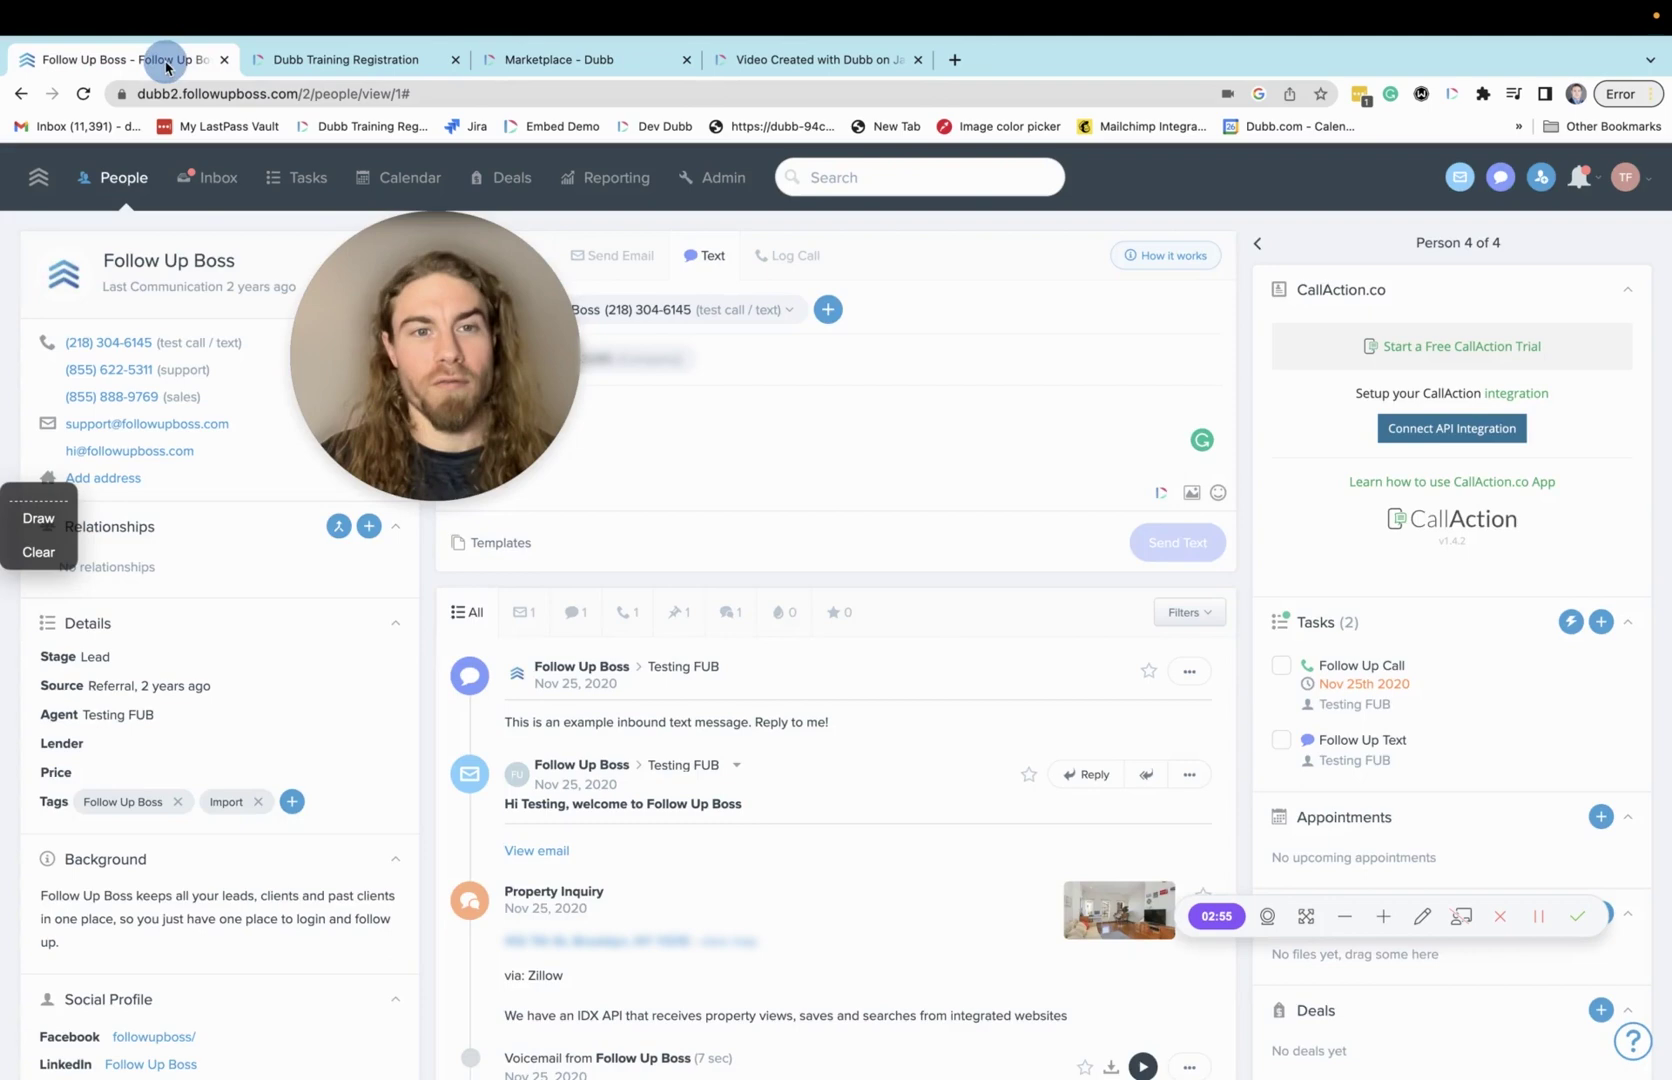
{"action": "left_click", "coordinate": [712, 180]}
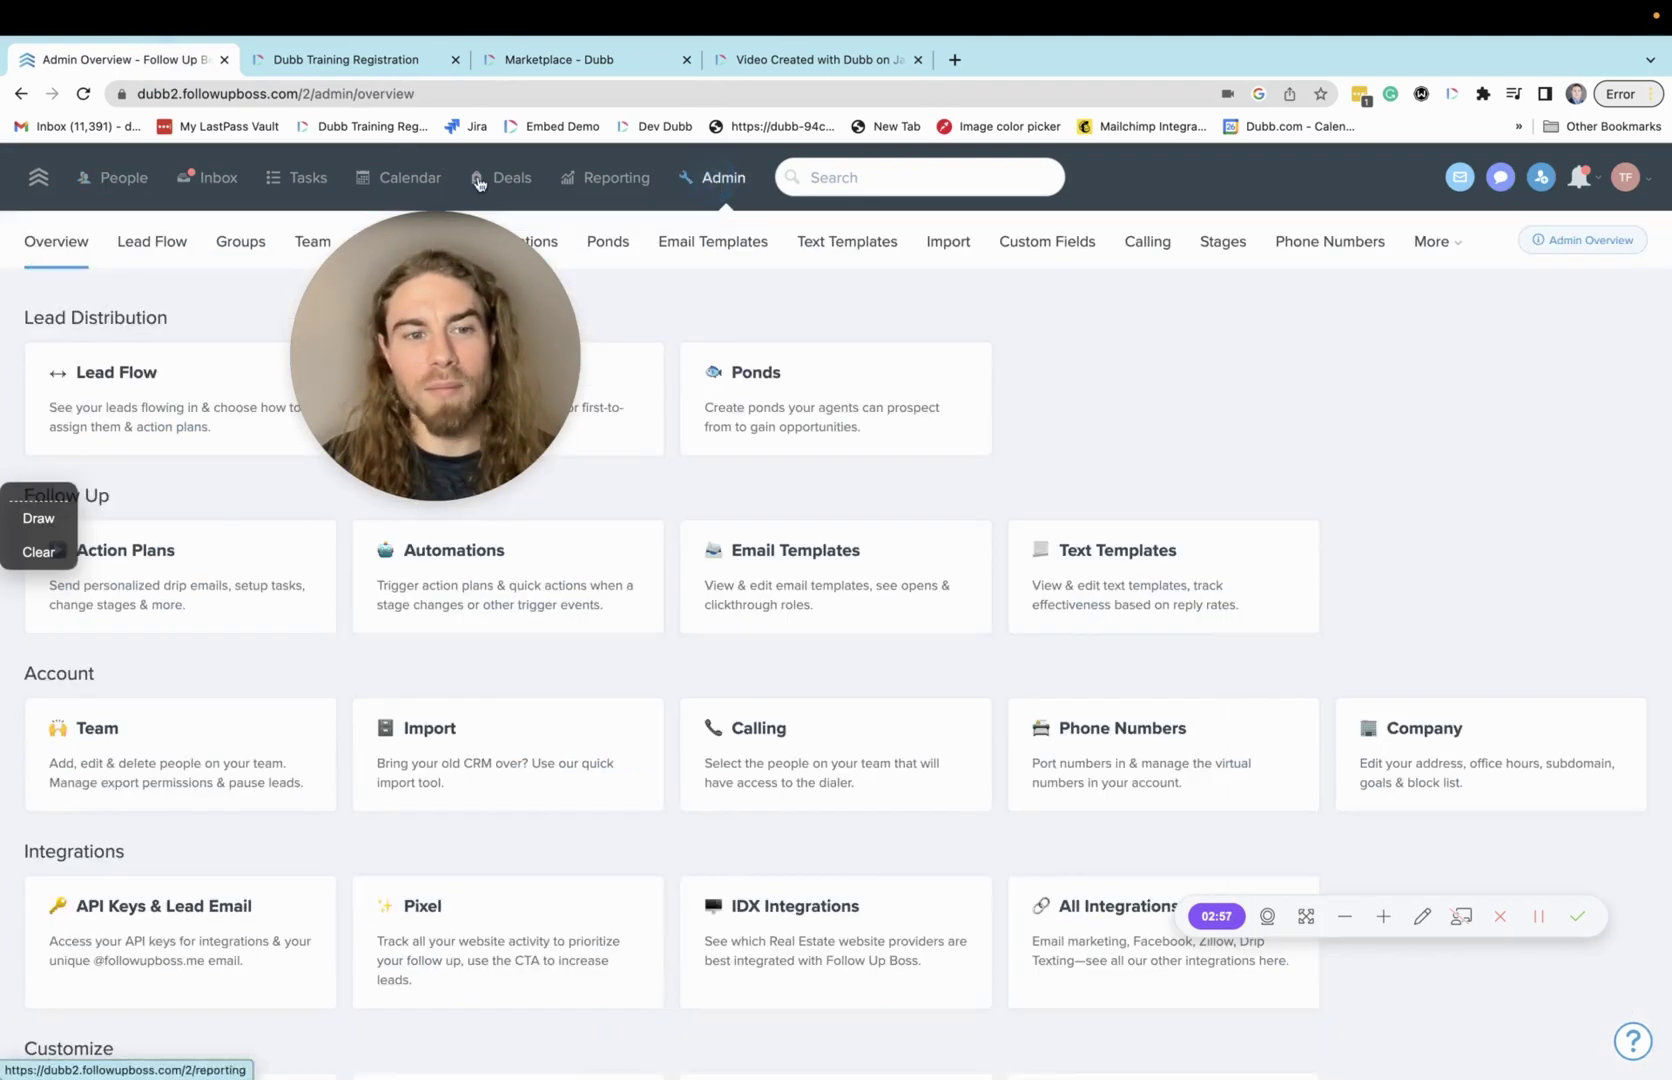
{"action": "left_click", "coordinate": [168, 910]}
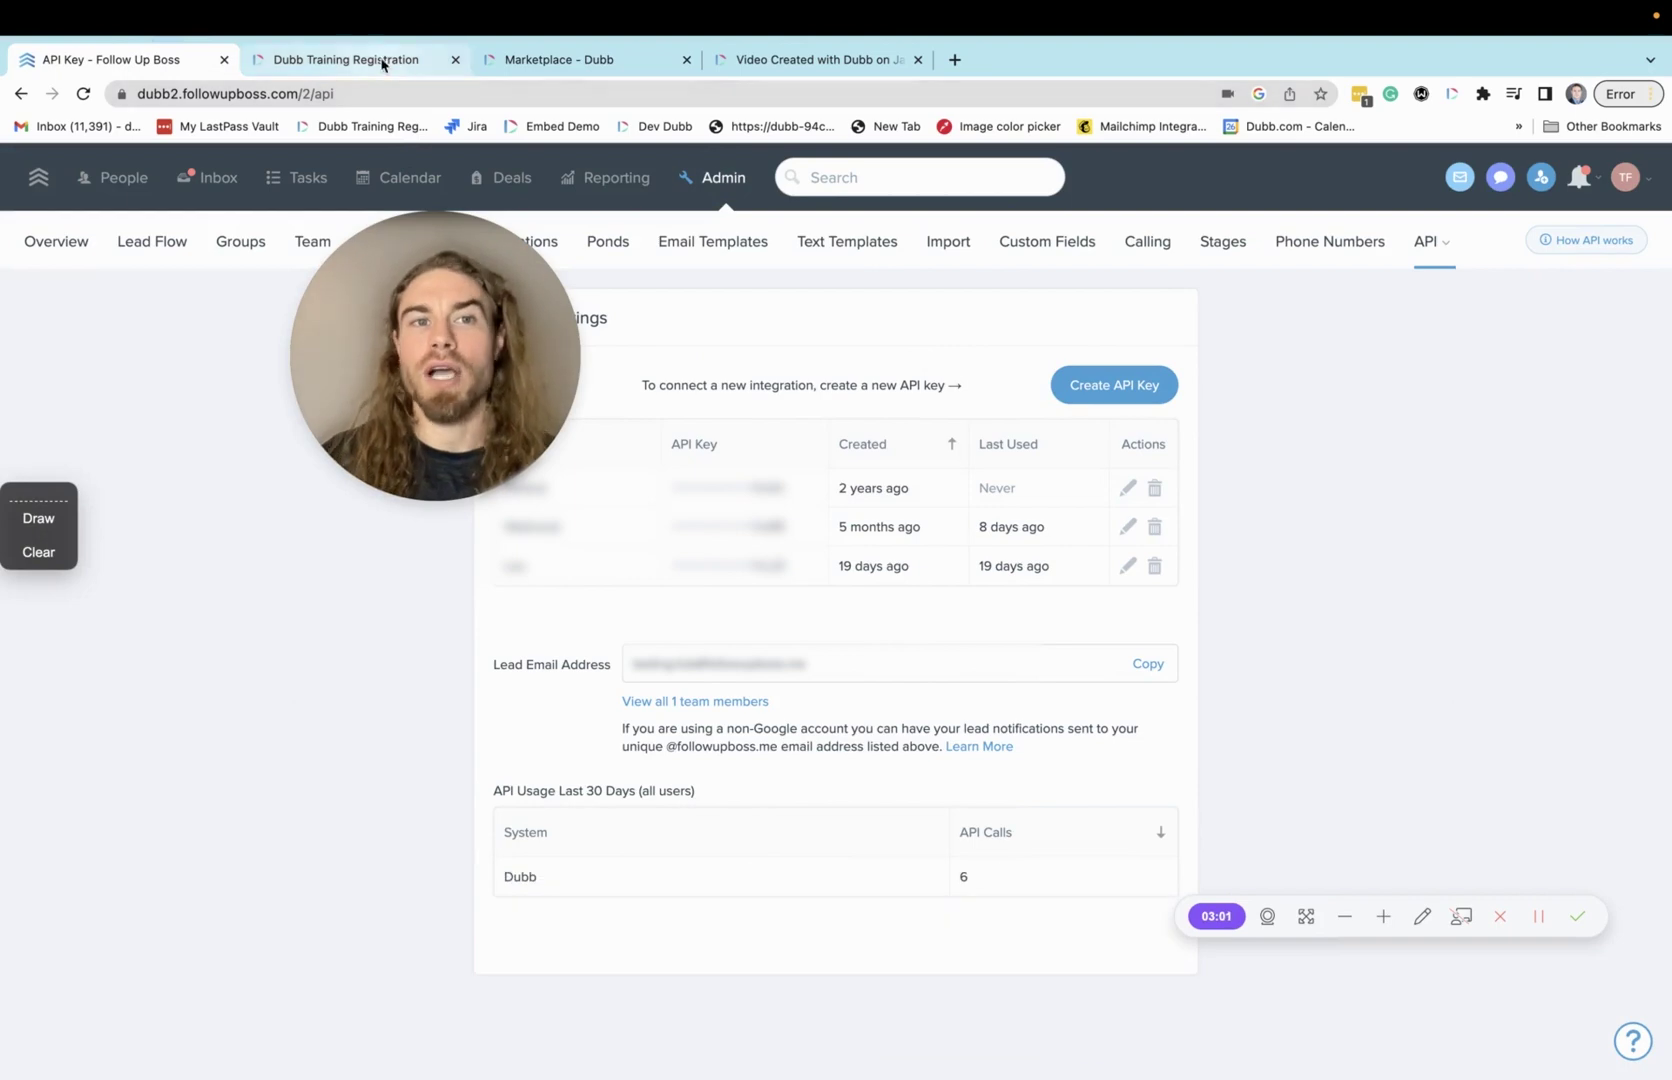
{"action": "left_click", "coordinate": [570, 60]}
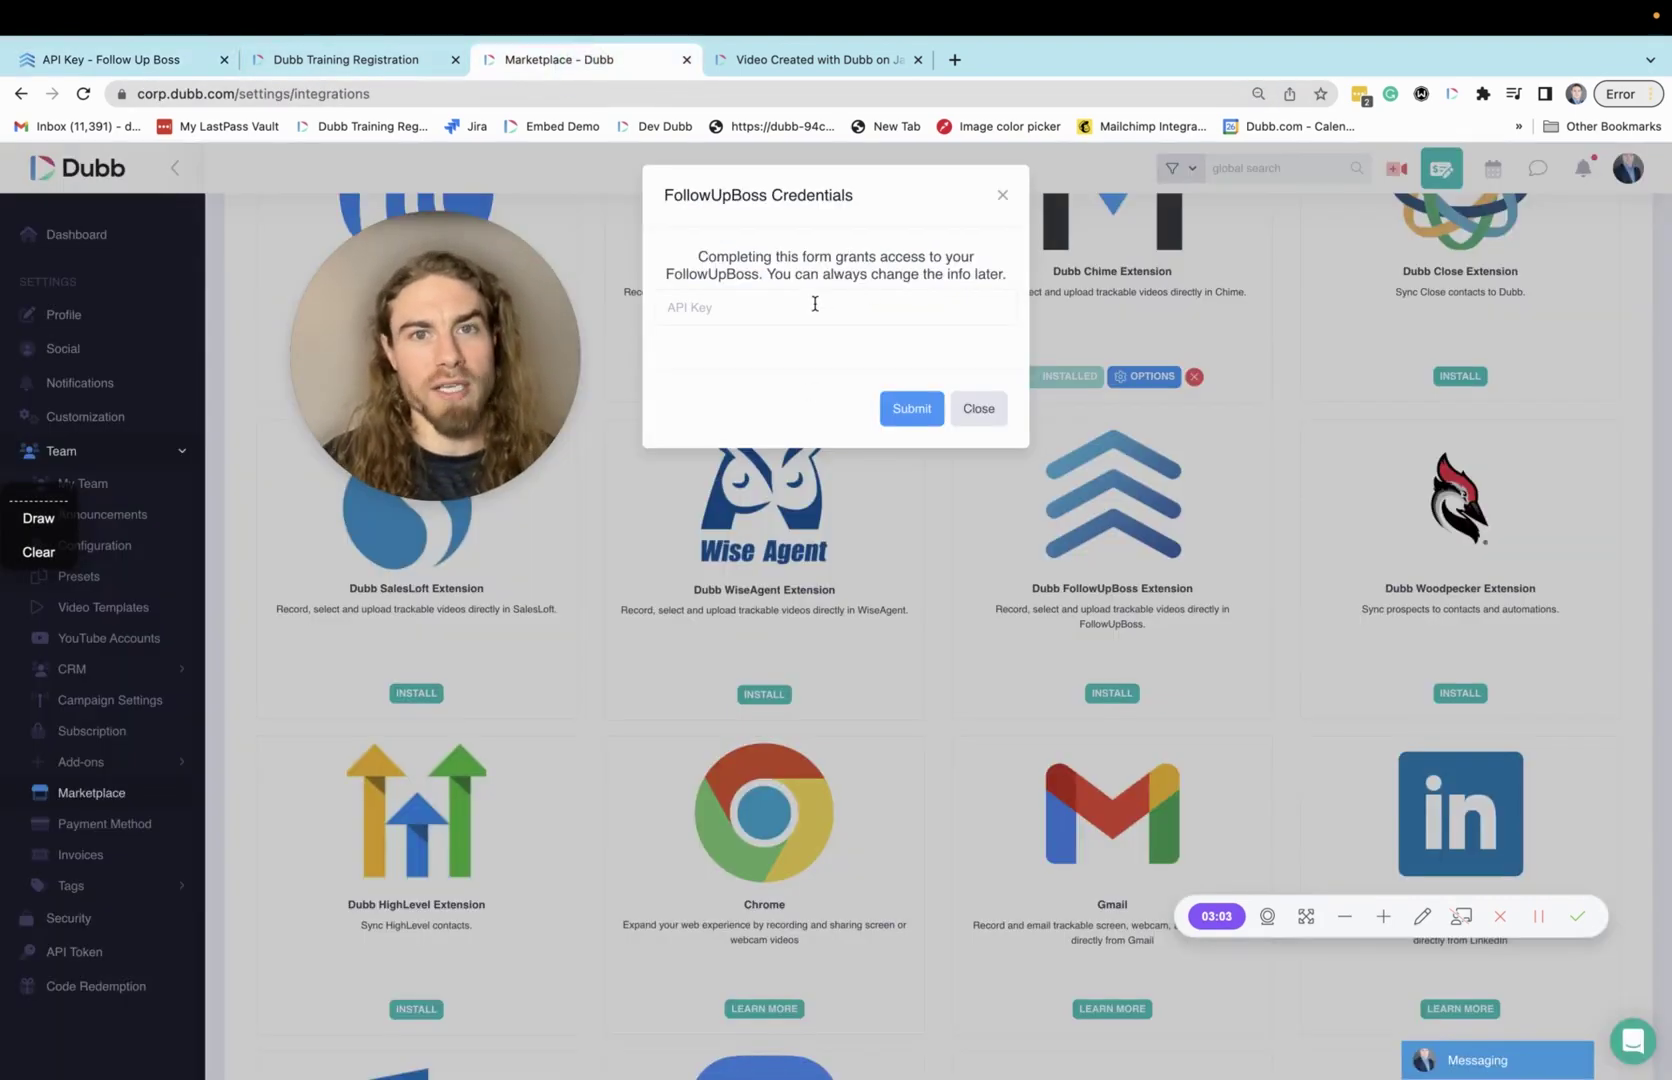
Dismiss the FollowUpBoss Credentials form and show the Dubb Chime Extension's contact sync, owner and tag options
{"action": "left_click", "coordinate": [1002, 196]}
{"action": "left_click", "coordinate": [1144, 376]}
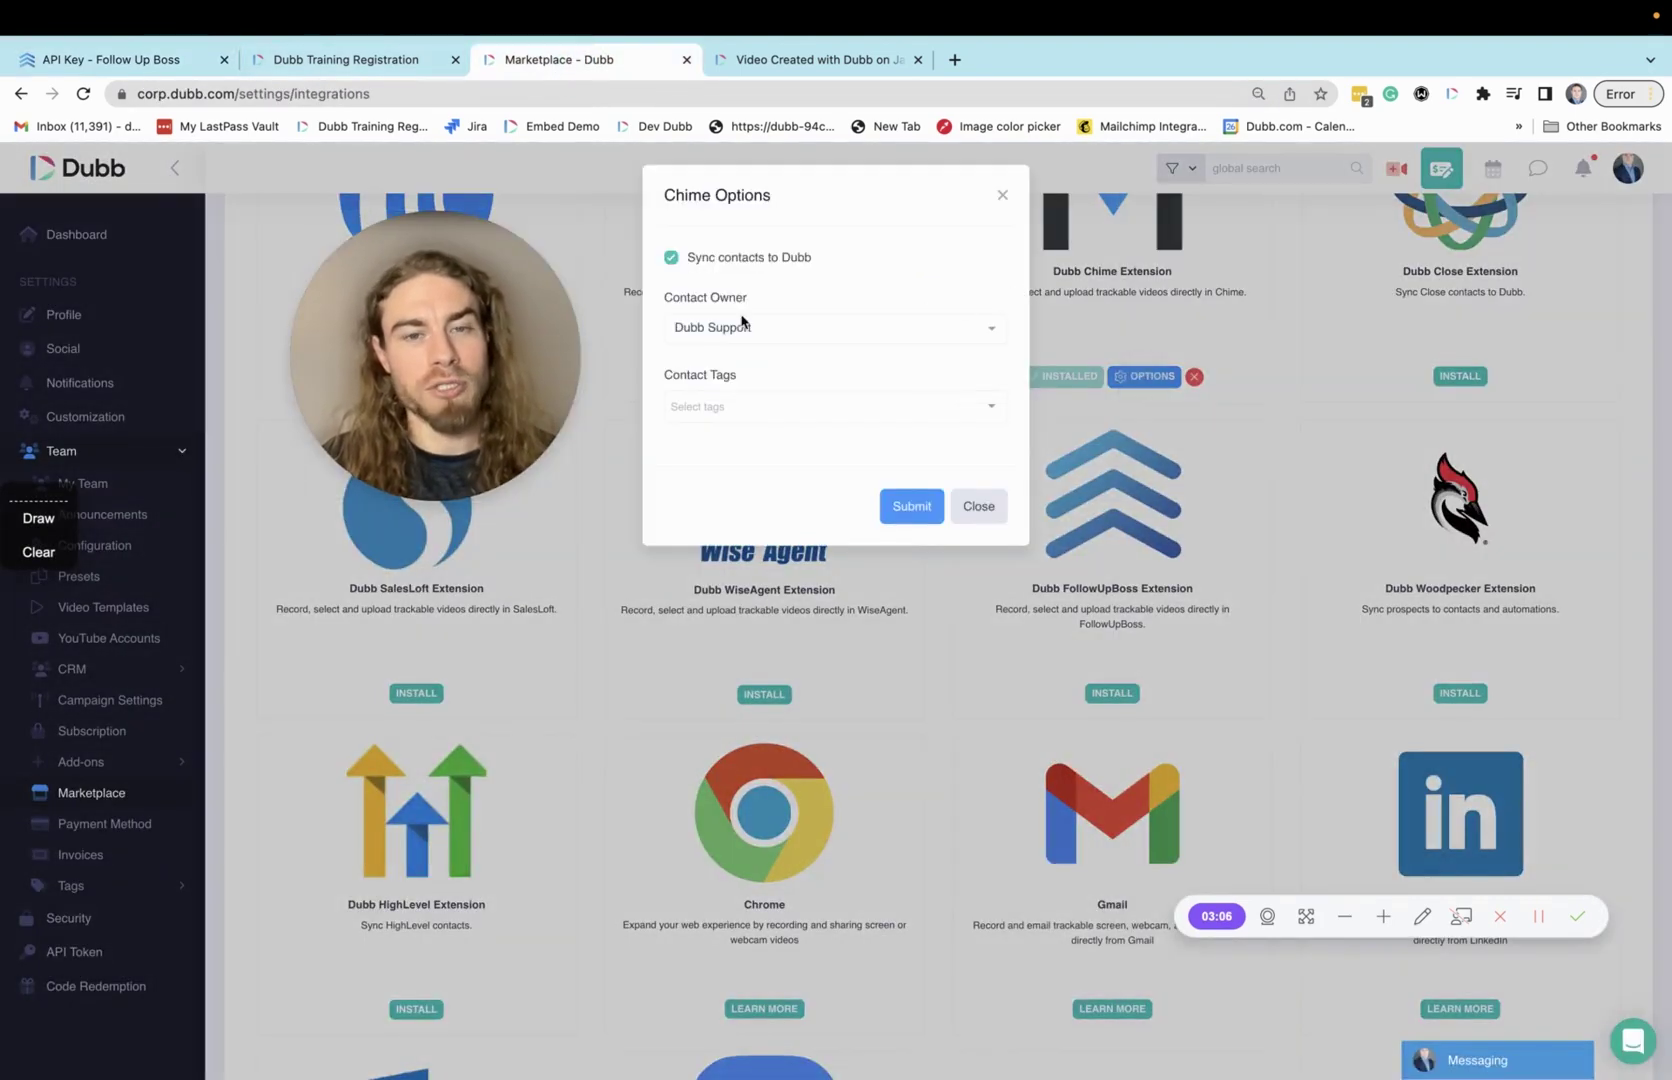